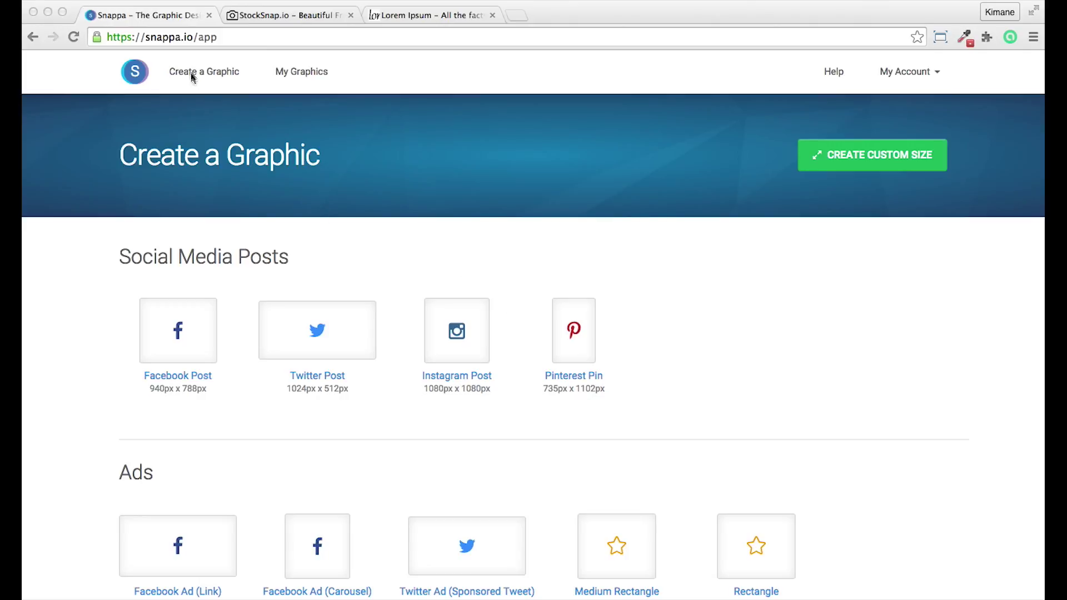
Scroll down to the Headers sizes and open the 600 x 200 Email Header option
scroll(228, 265, down, 2)
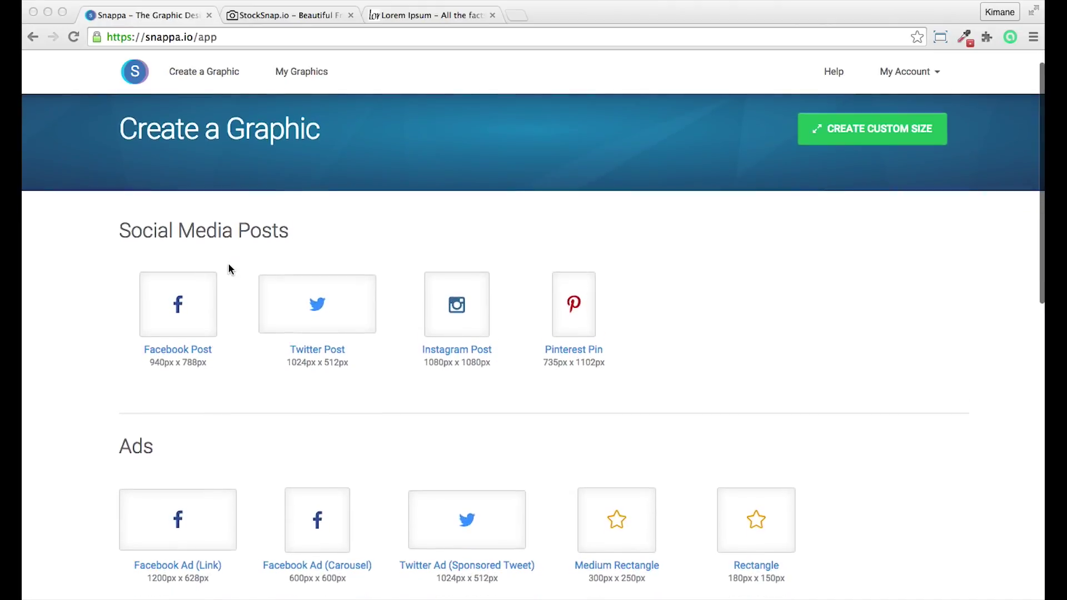
scroll(228, 265, down, 5)
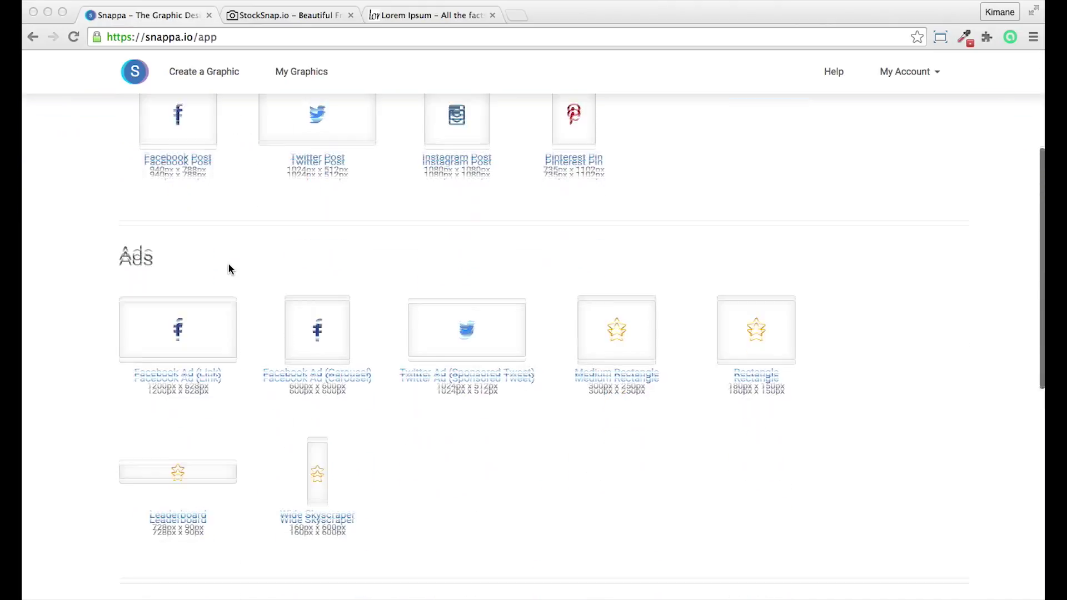
scroll(229, 269, down, 1)
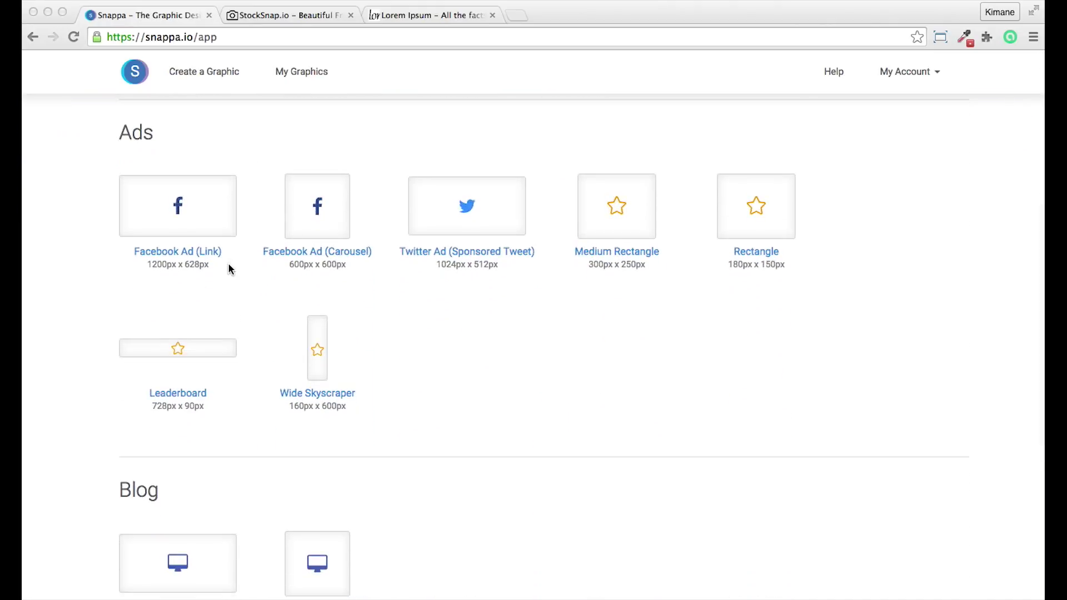
scroll(229, 268, down, 4)
scroll(230, 269, down, 3)
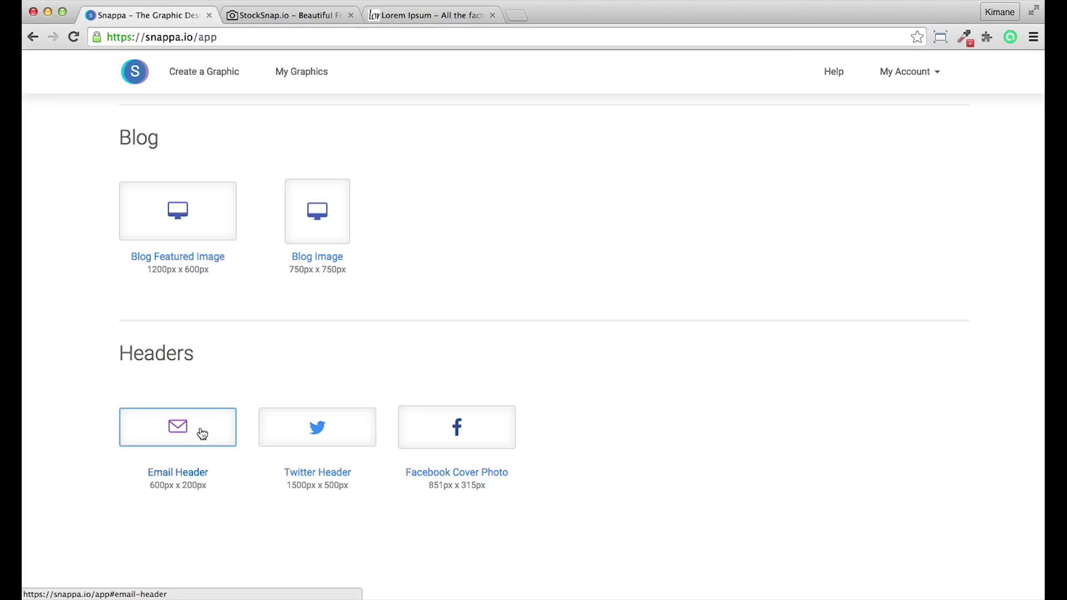
click(202, 435)
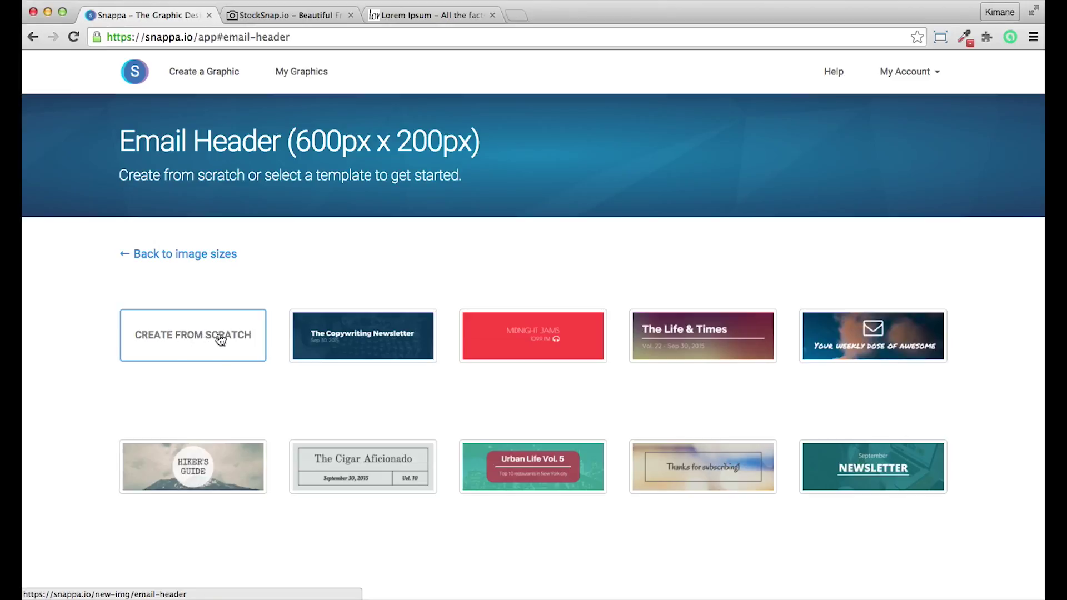
click(187, 256)
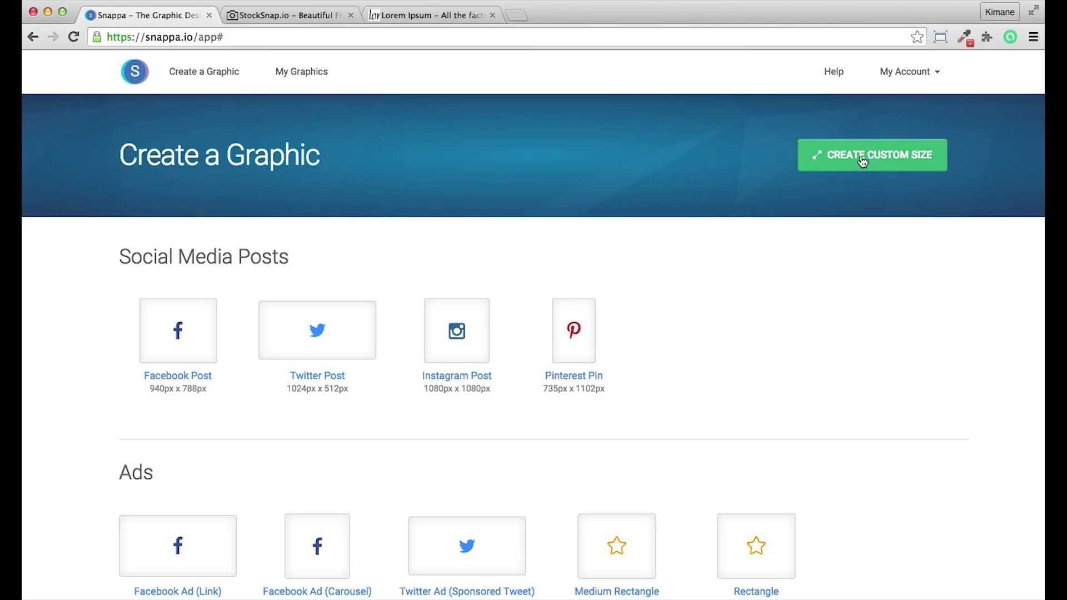
Create a custom-size blank graphic with width 600 px and height 300 px
click(884, 159)
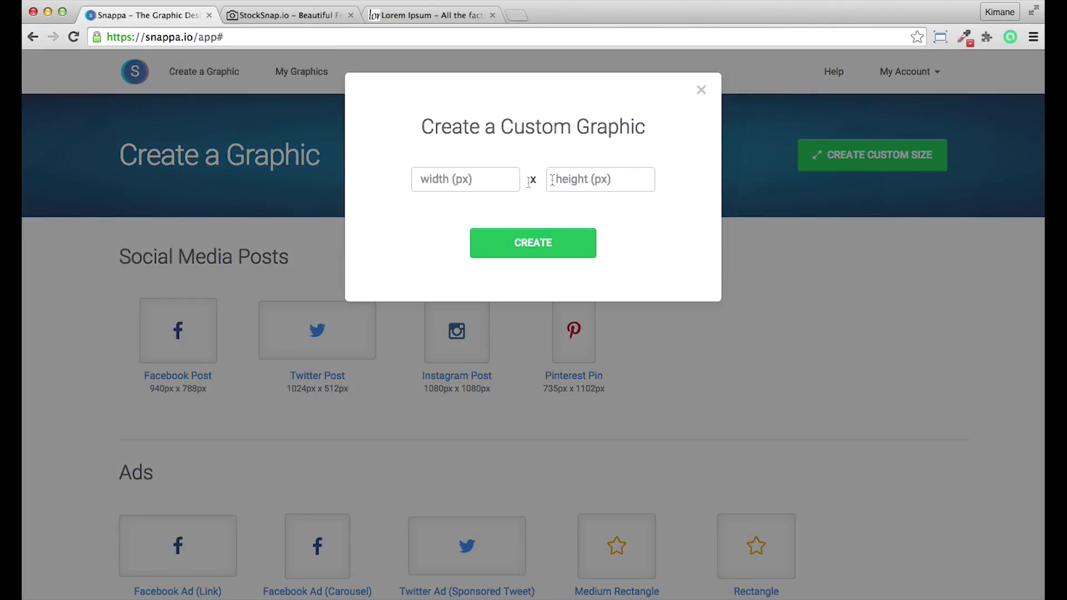
click(463, 184)
text(600)
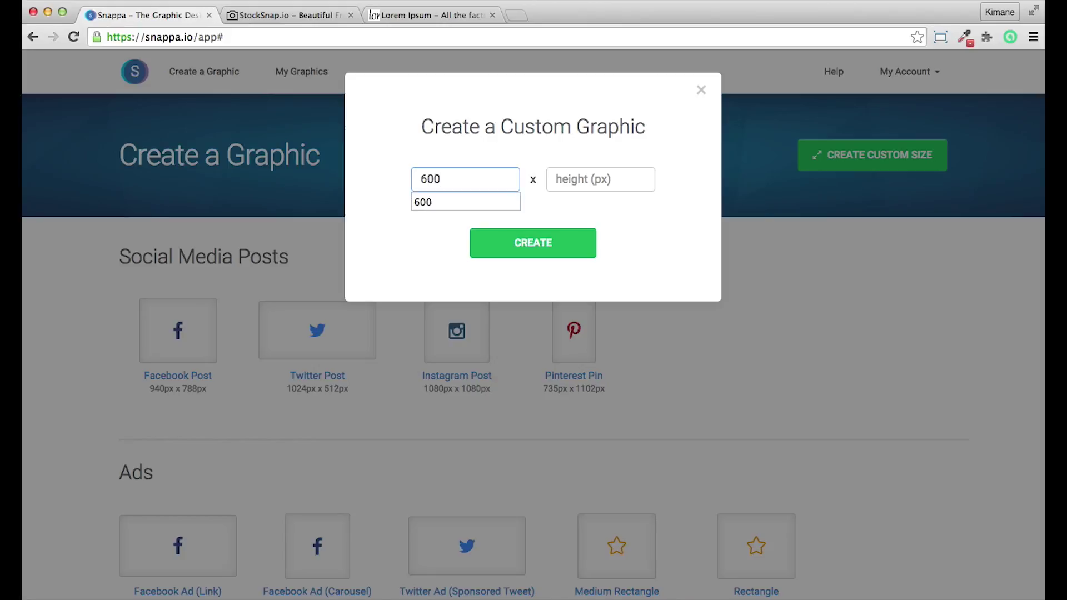
click(591, 177)
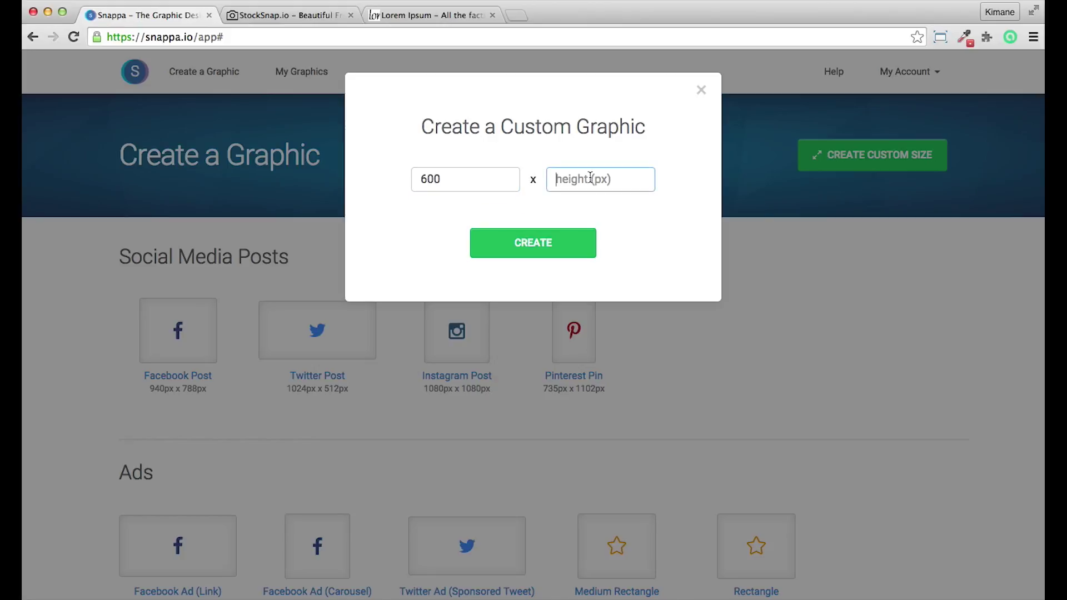
text(300)
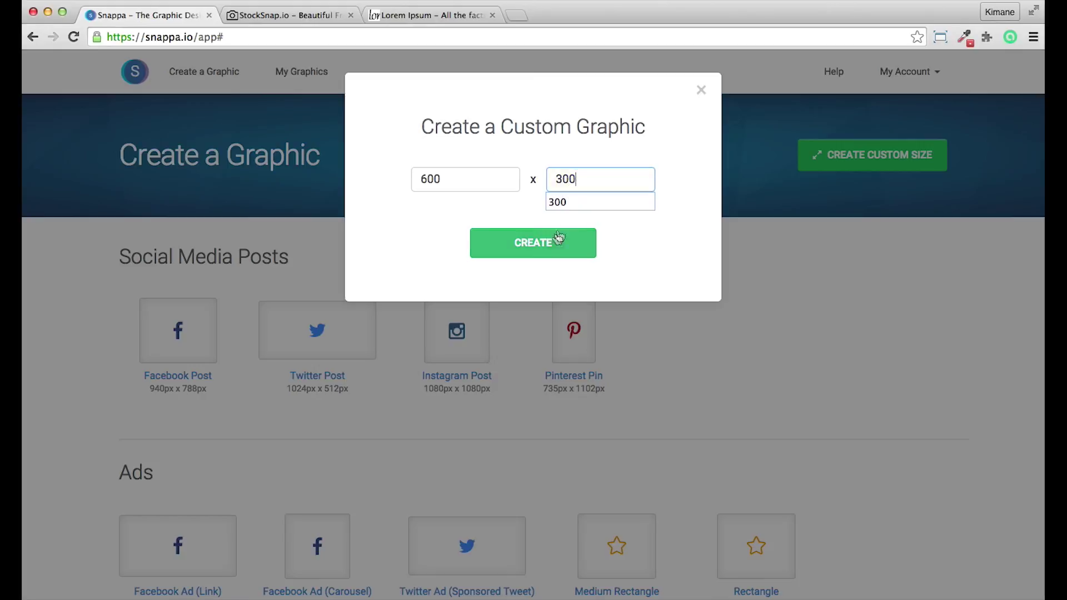
click(543, 244)
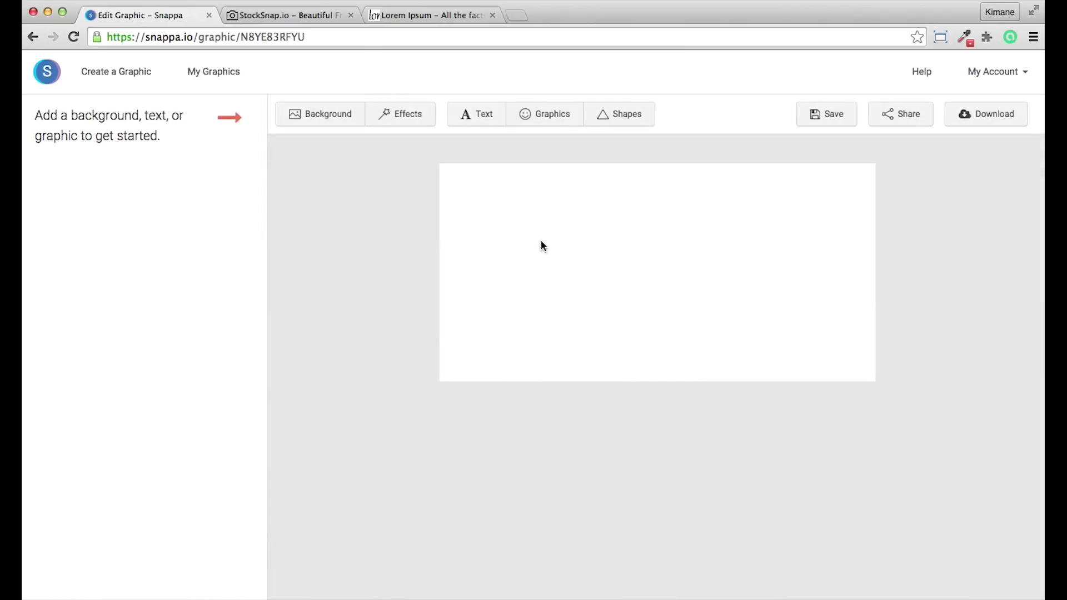
Try a dark red solid background colour, then return it to white
click(325, 121)
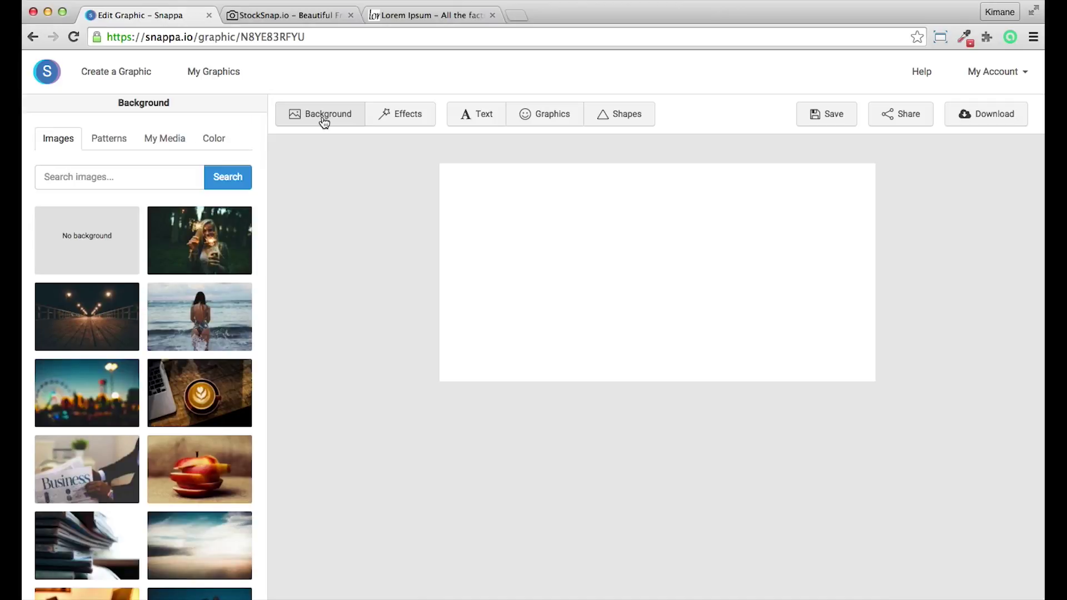
click(223, 143)
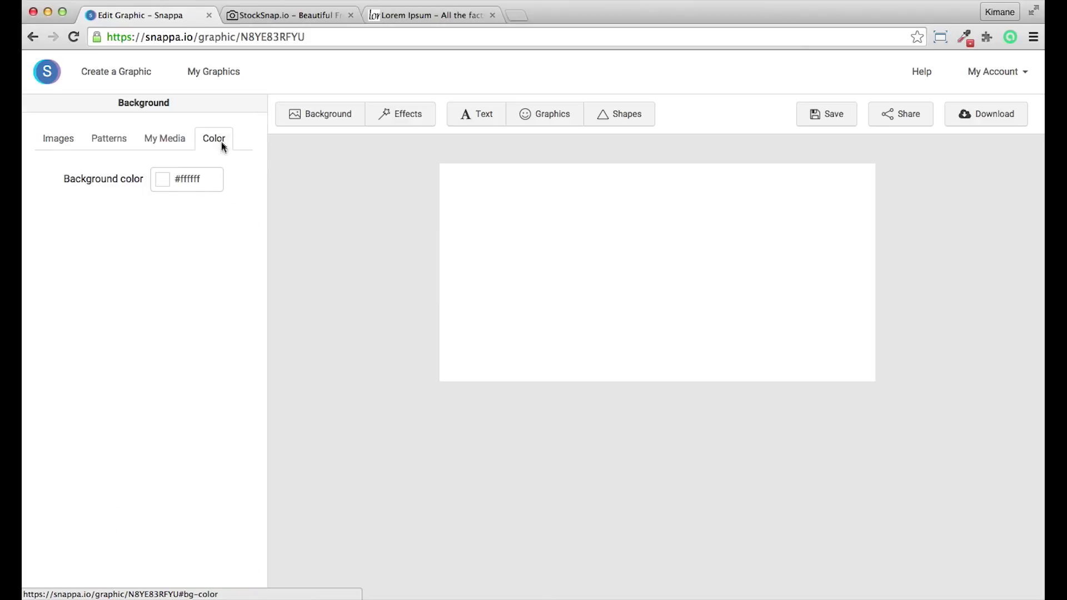
click(165, 187)
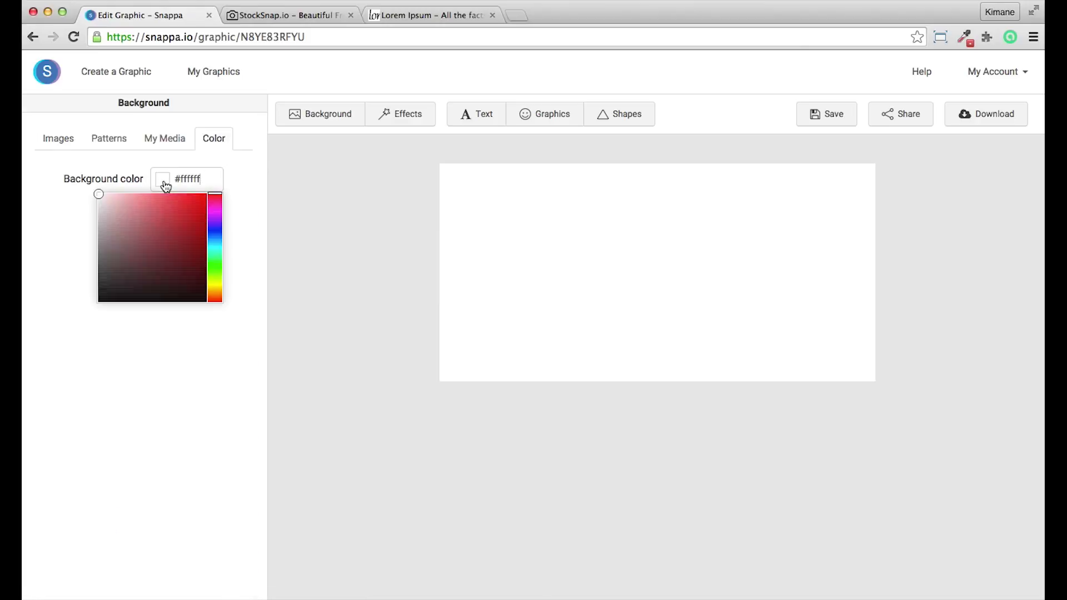
click(178, 261)
mouse_move(171, 222)
mouse_down()
mouse_move(152, 231)
mouse_move(84, 188)
mouse_up()
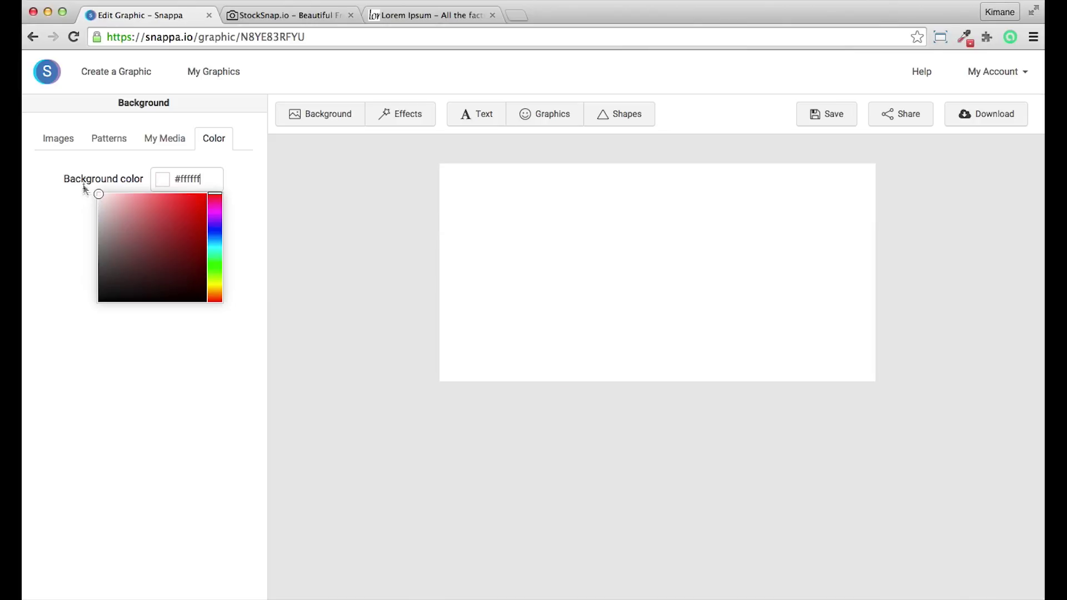
Check uploaded images and try the purple polygon pattern as background
click(170, 141)
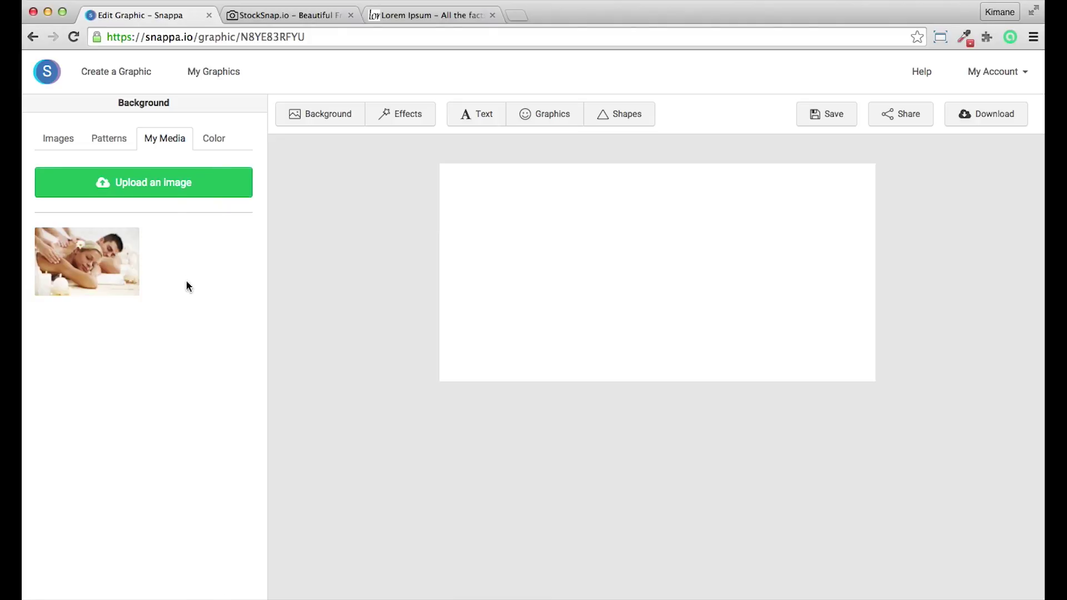
click(115, 140)
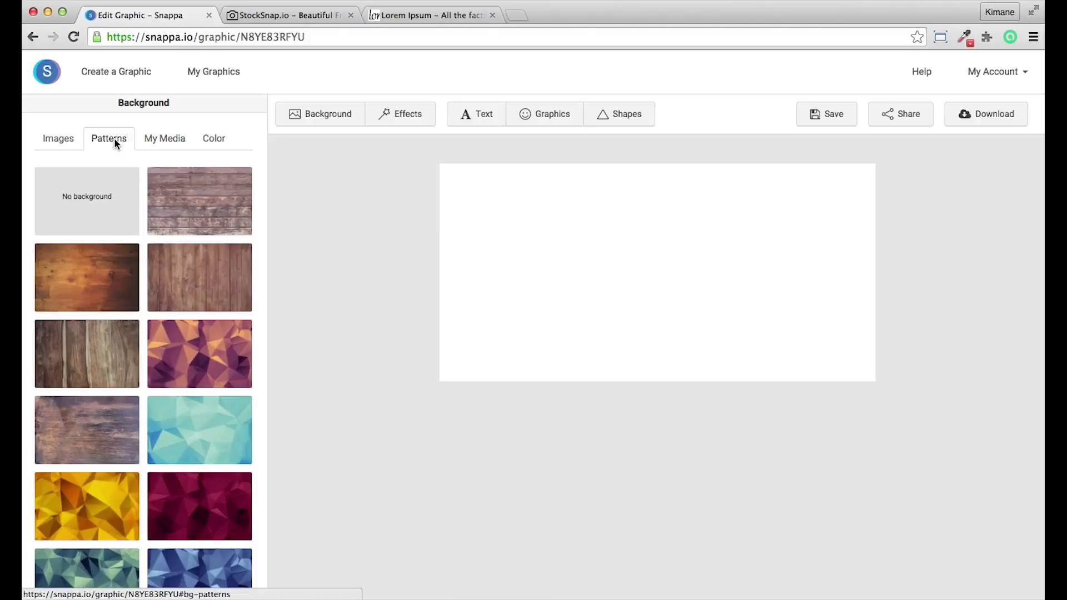
click(199, 349)
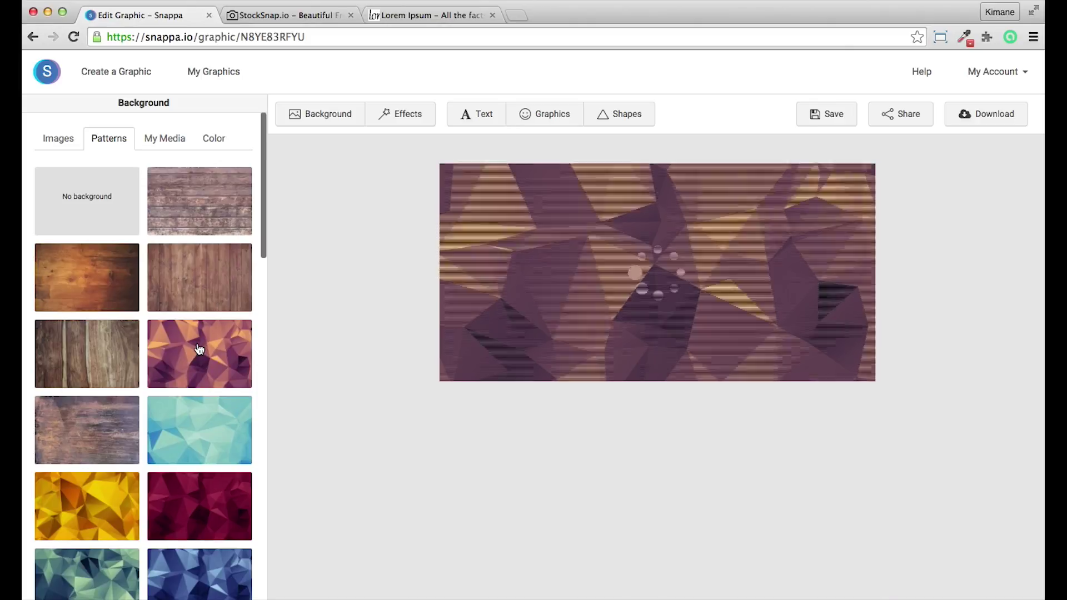
Set the coffee-cup-and-laptop stock photo as the background
click(59, 139)
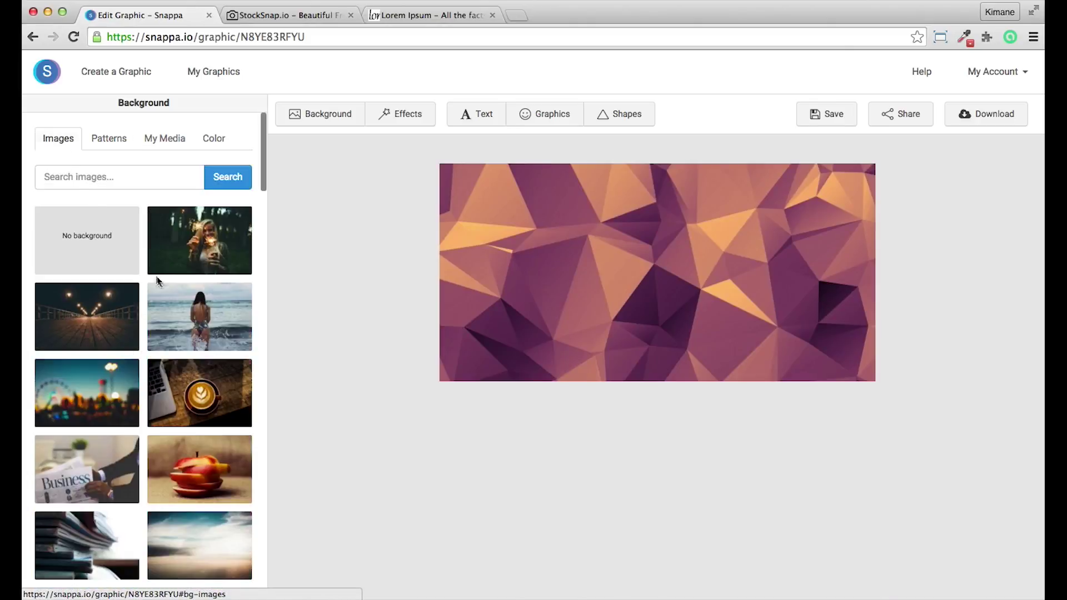
click(282, 16)
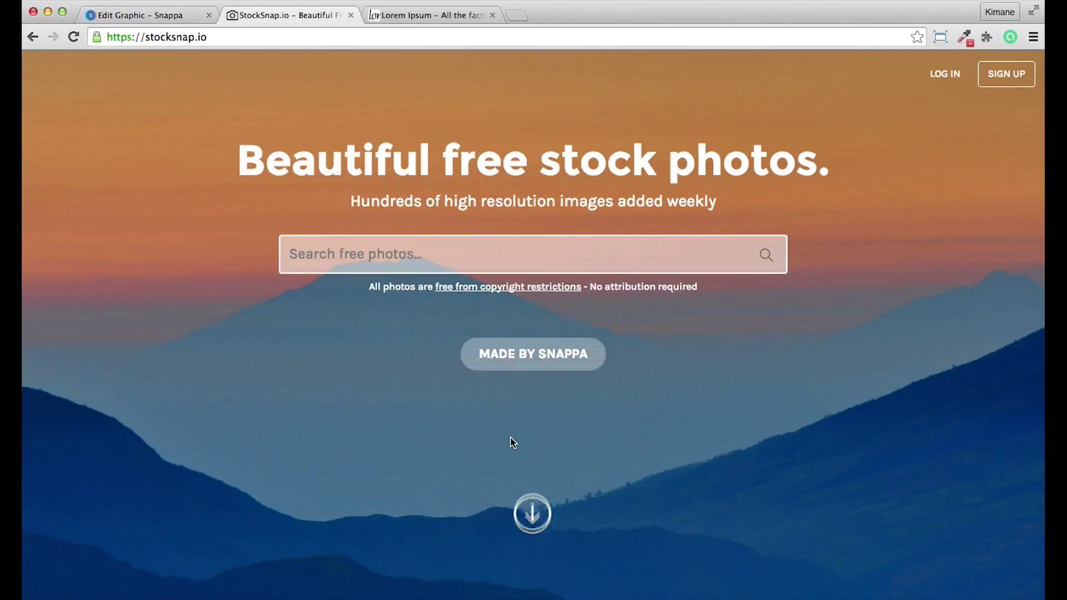
click(145, 15)
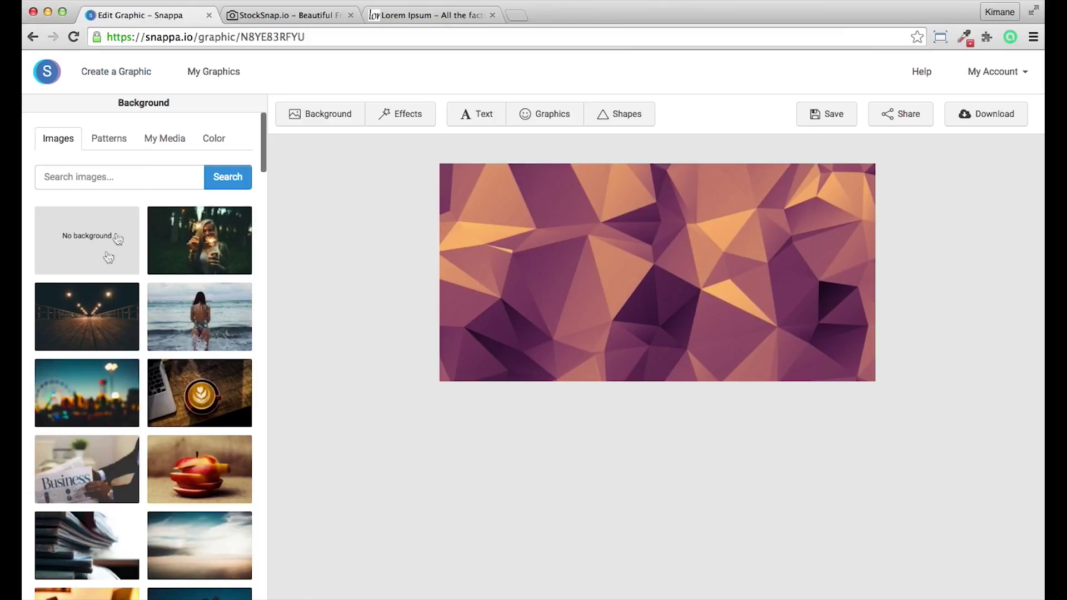
click(190, 397)
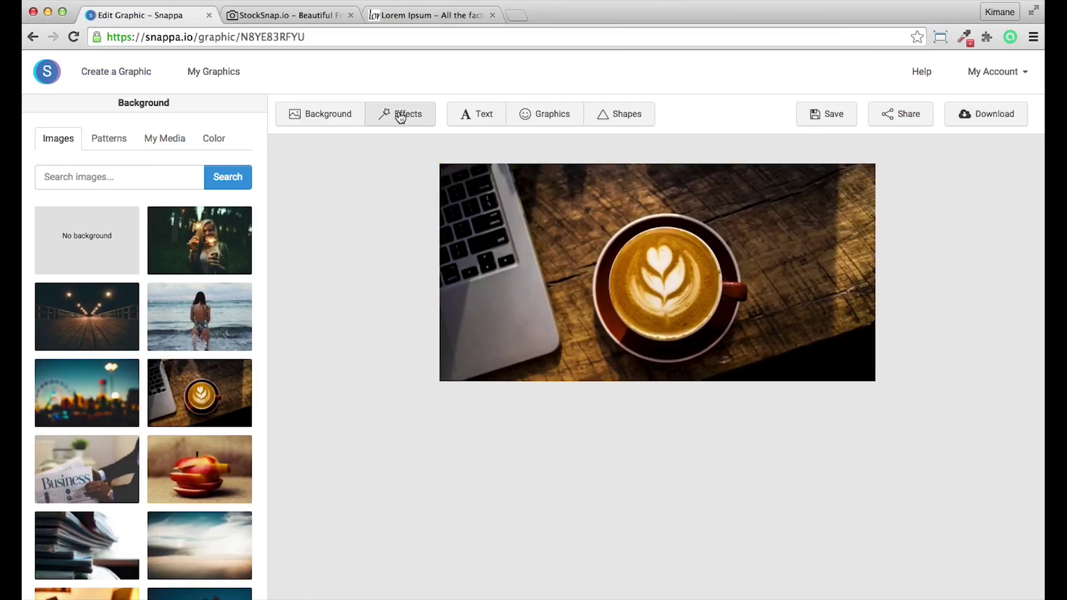
Apply a yellow #e0c426 colour overlay at 34 to the coffee photo
click(401, 116)
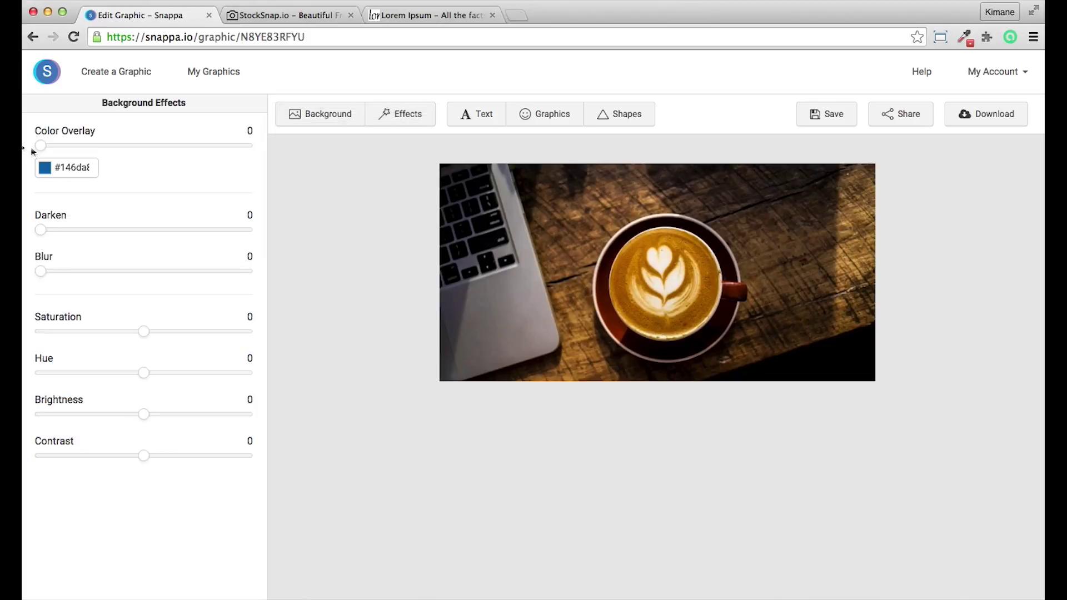
click(44, 168)
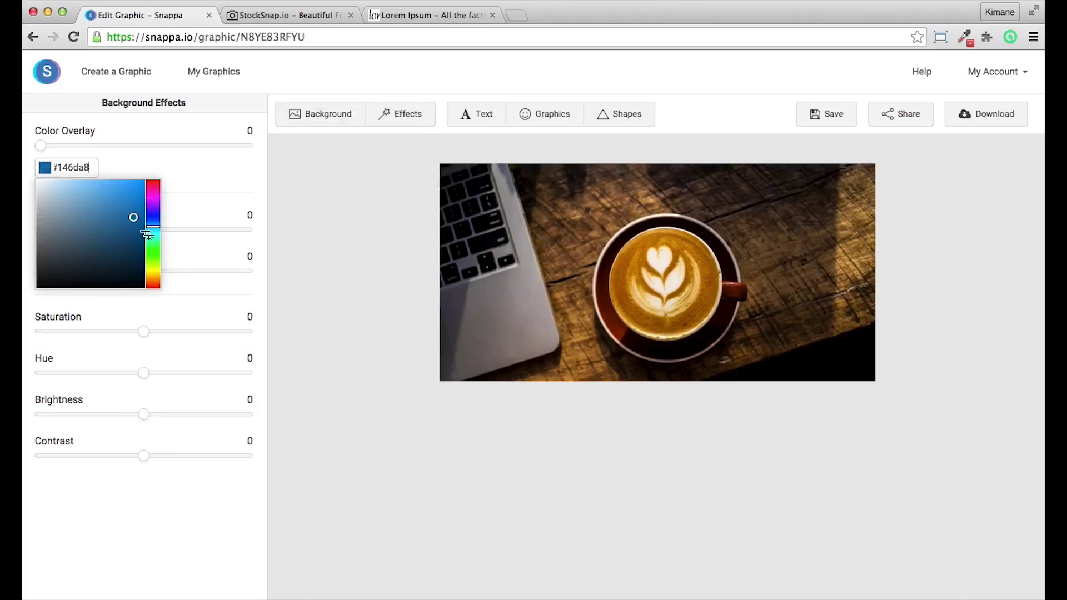
click(157, 273)
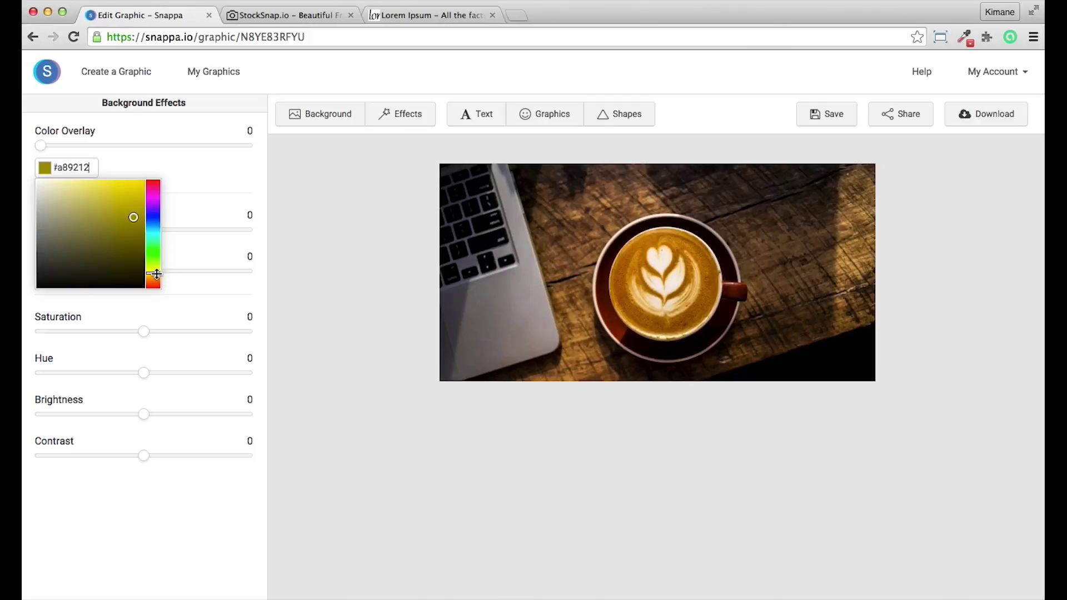
click(112, 207)
click(126, 193)
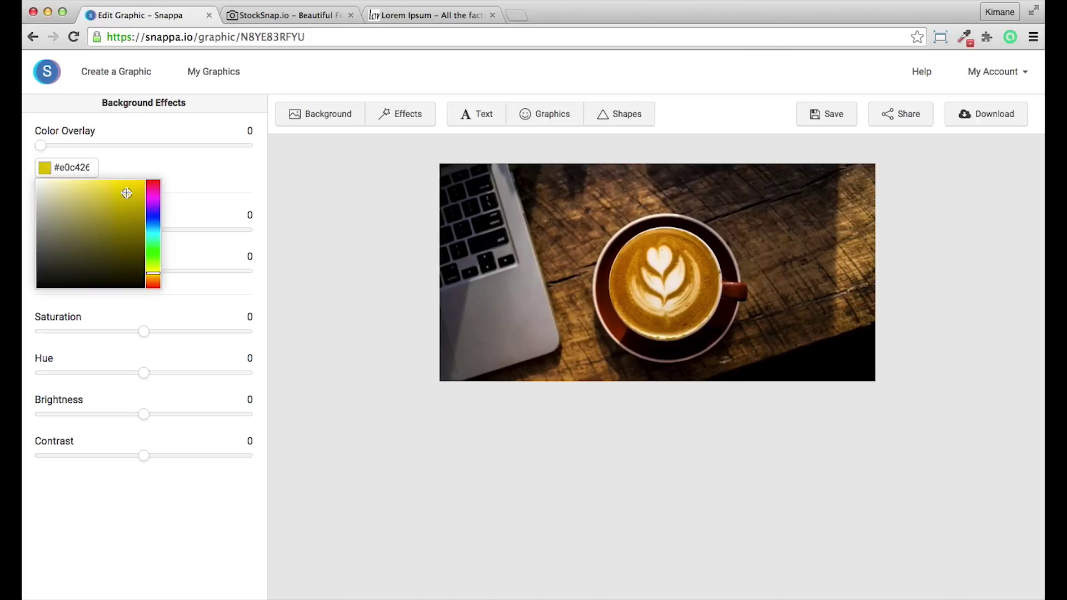
drag(41, 149, 111, 158)
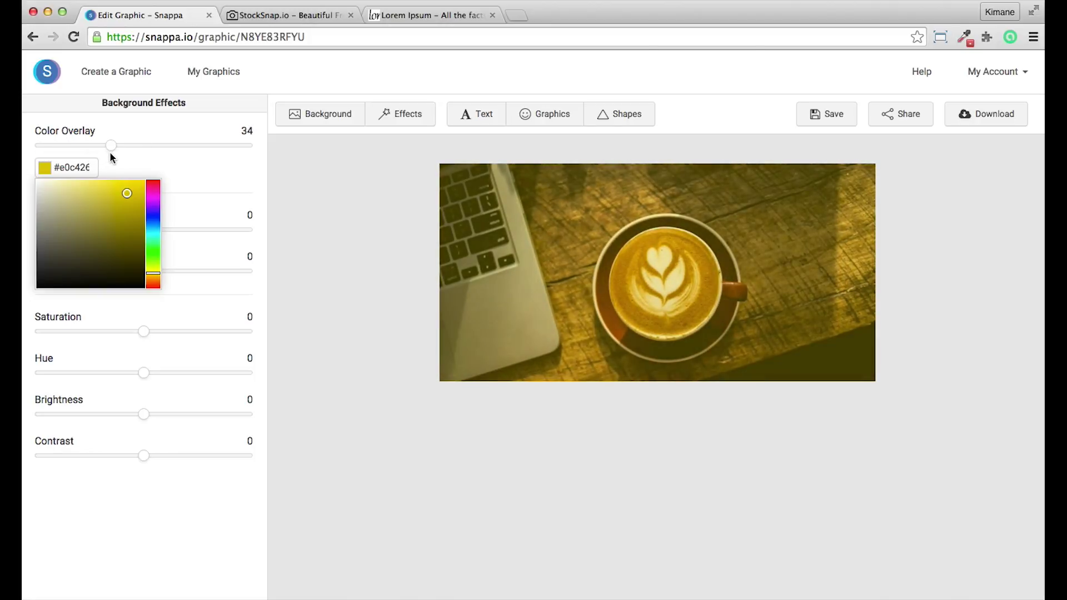
click(181, 196)
Try darkening the photo, reset it, and lower saturation to -15
mouse_move(39, 239)
mouse_down()
mouse_move(154, 241)
mouse_move(29, 231)
mouse_up()
mouse_move(40, 271)
mouse_down()
mouse_move(116, 278)
mouse_move(39, 276)
mouse_up()
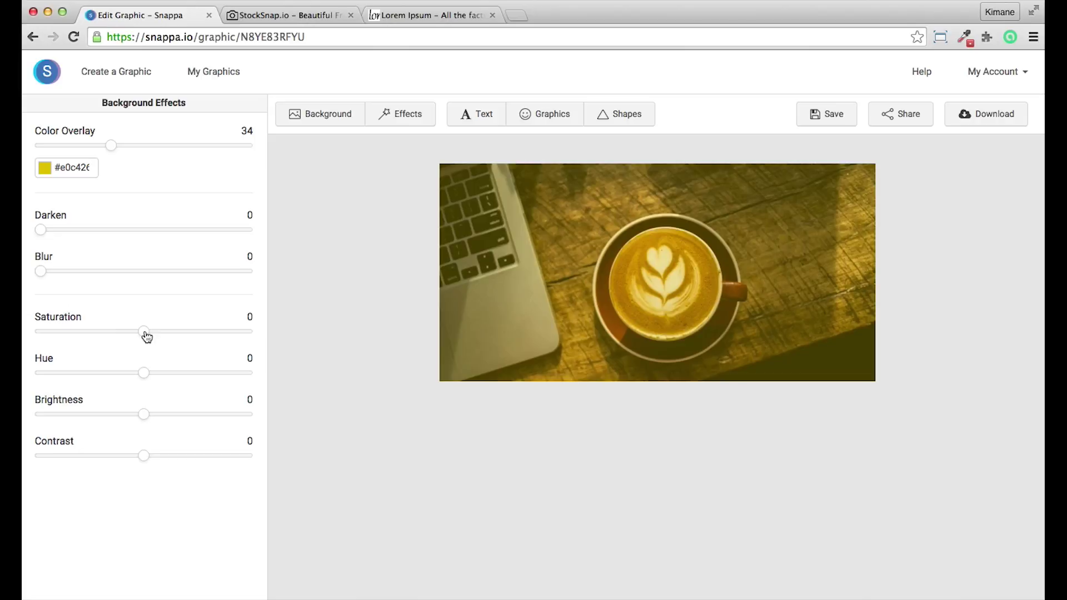
mouse_move(147, 336)
mouse_down()
mouse_move(24, 333)
mouse_move(131, 335)
mouse_up()
click(626, 118)
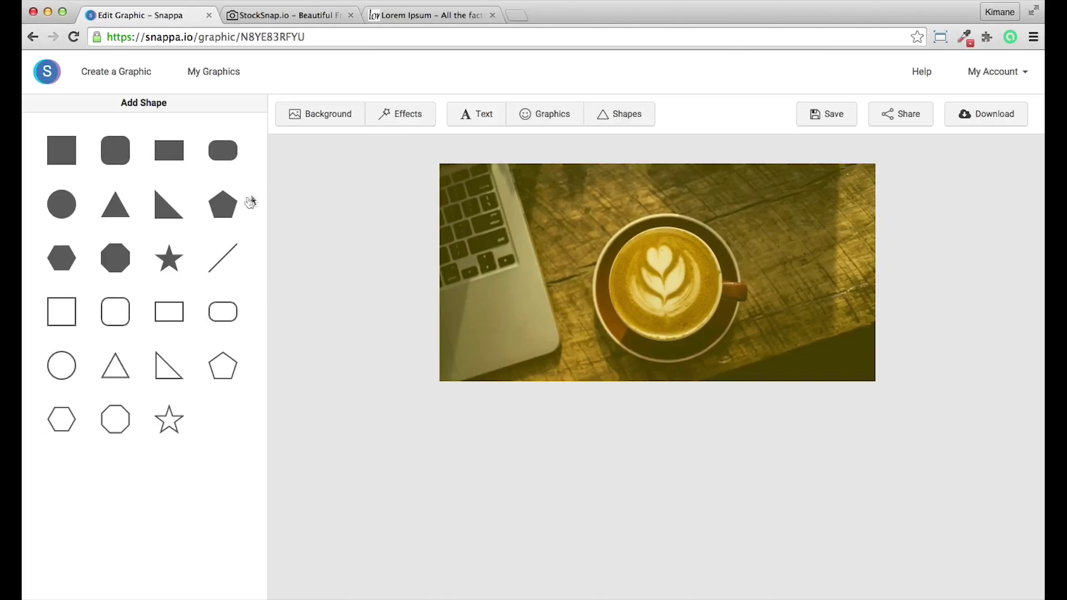
Add a pentagon, rotate it to point left, enlarge it and place it over the right side
click(232, 207)
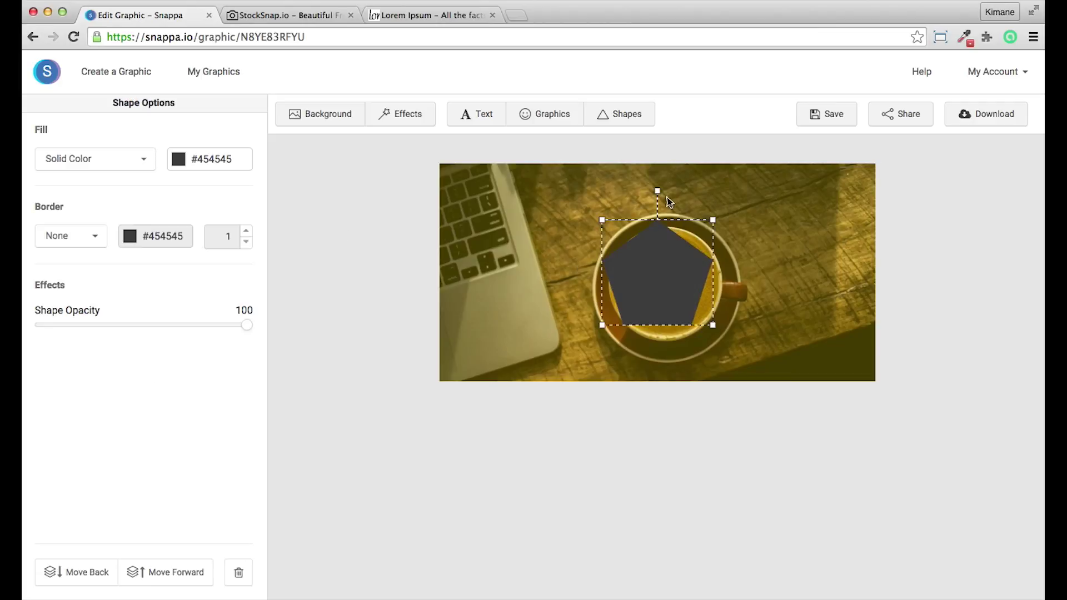
drag(658, 191, 594, 272)
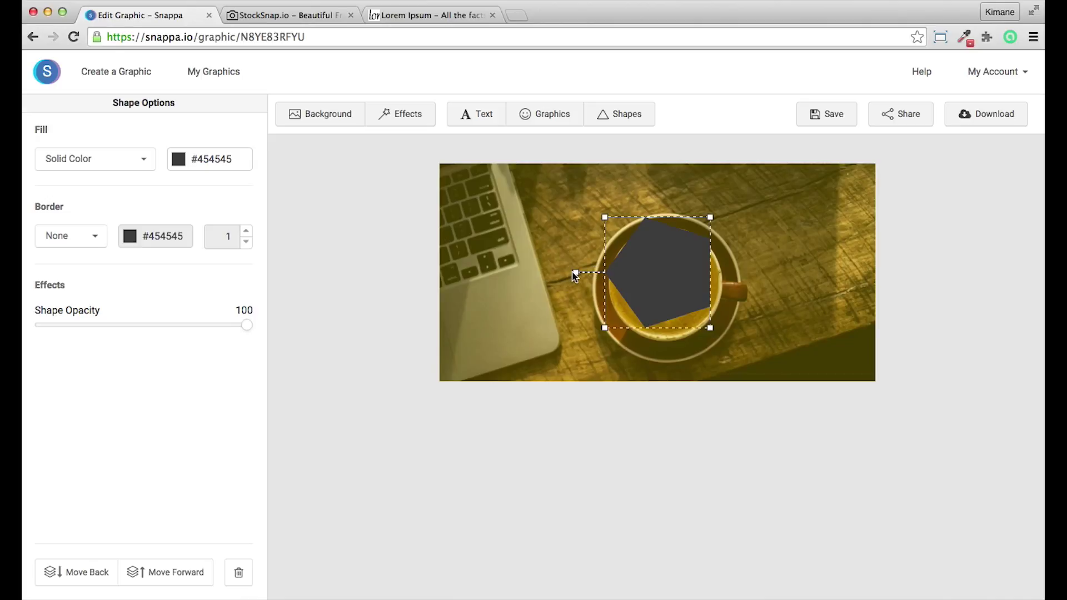
drag(711, 218, 1003, 112)
drag(606, 328, 589, 345)
drag(746, 204, 735, 301)
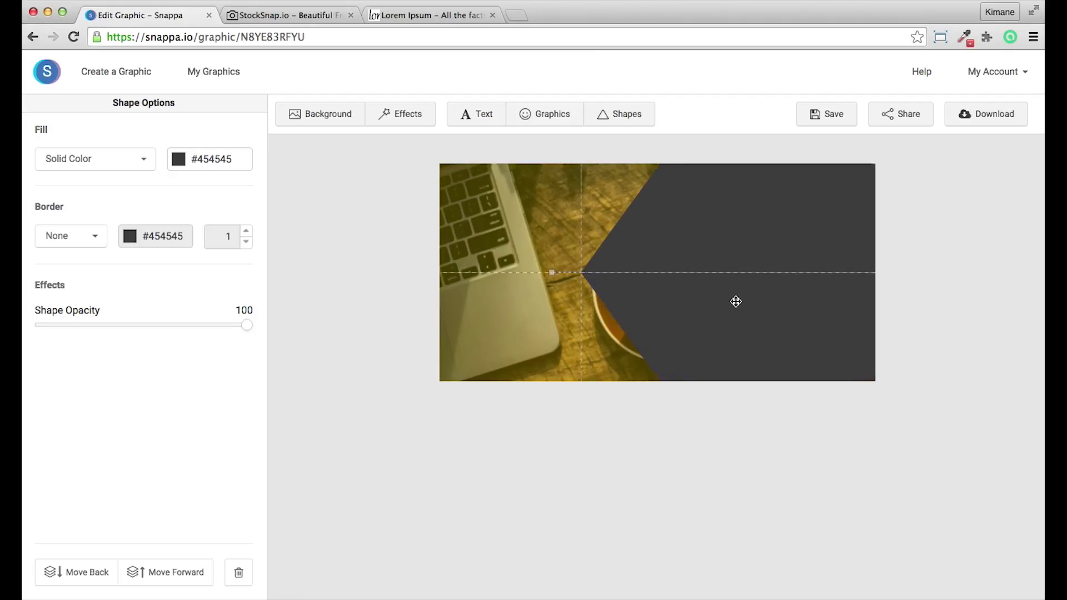
click(180, 169)
Fill the pentagon with gold #d1a23d at 79 shape opacity
click(244, 269)
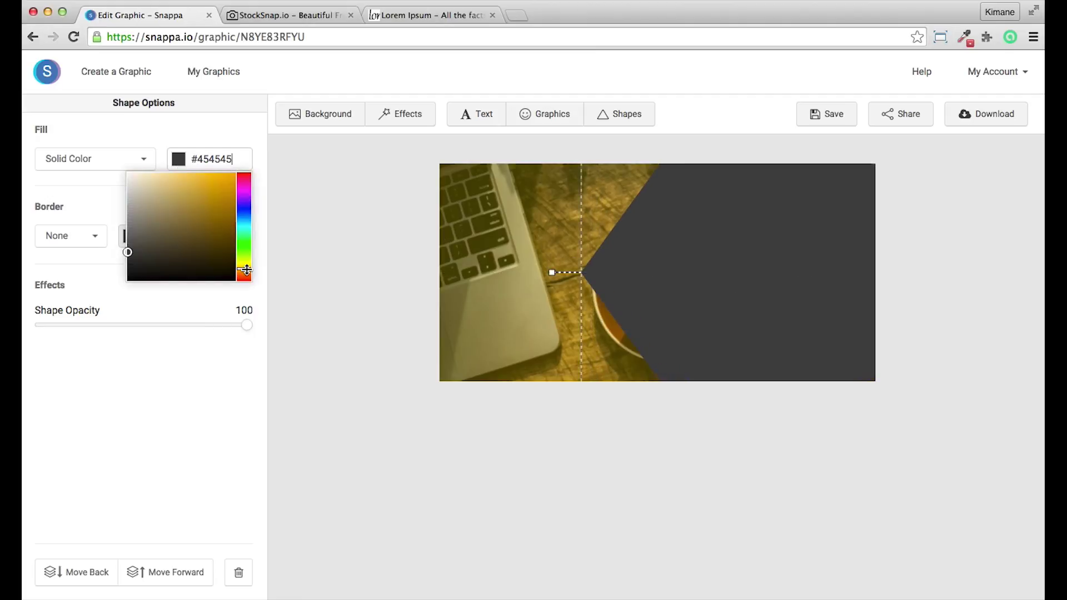
click(204, 193)
click(84, 188)
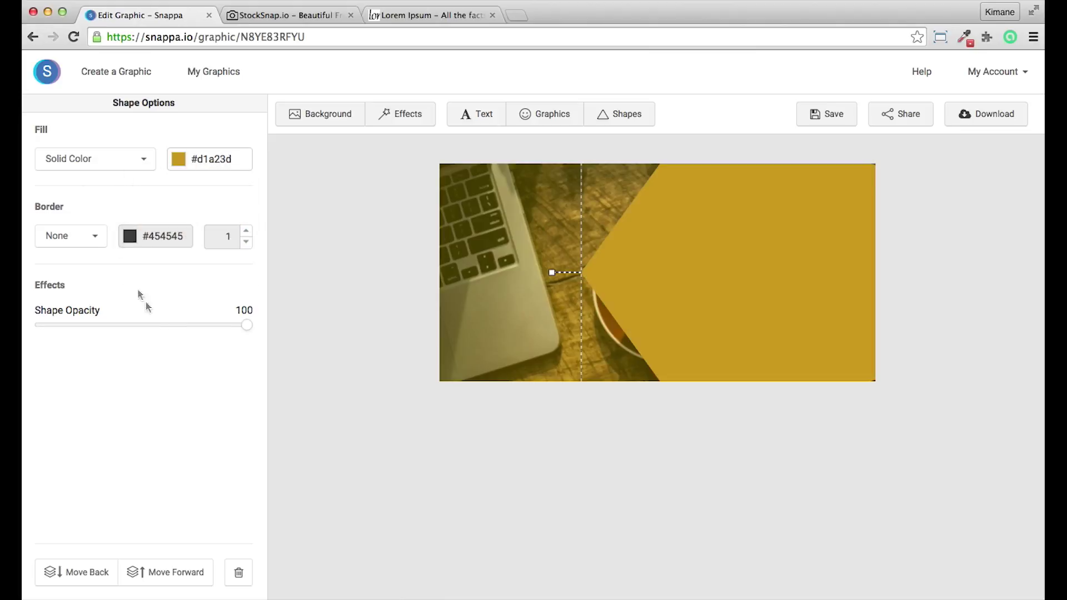
drag(246, 326, 192, 331)
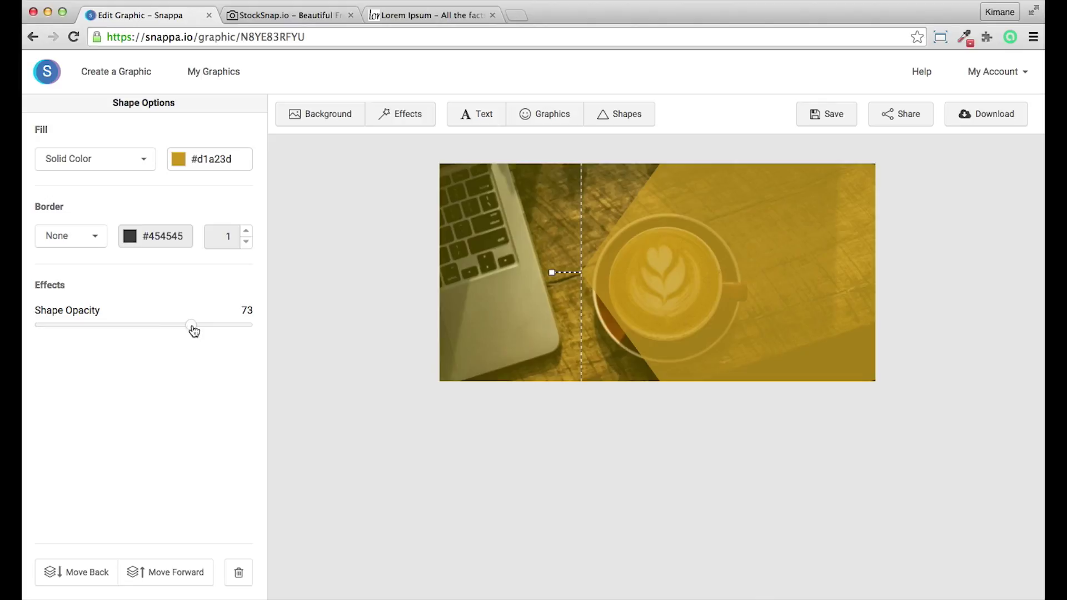
drag(195, 331, 205, 330)
Try solid and dashed borders on the pentagon, then set Border to None
click(91, 246)
click(70, 282)
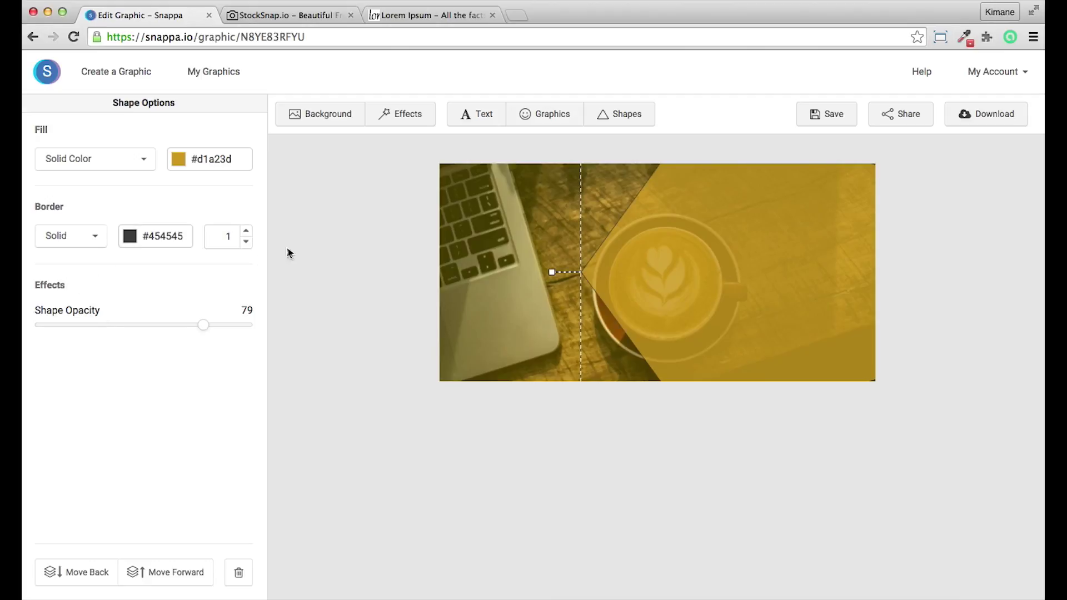
click(246, 231)
click(246, 231)
click(246, 231)
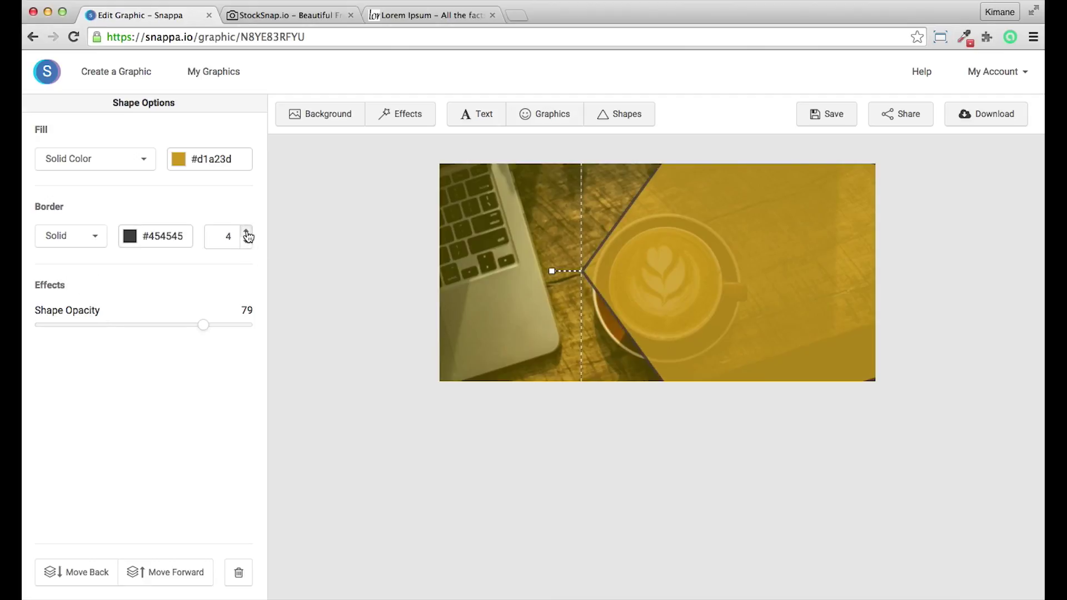
click(246, 231)
click(246, 231)
click(105, 245)
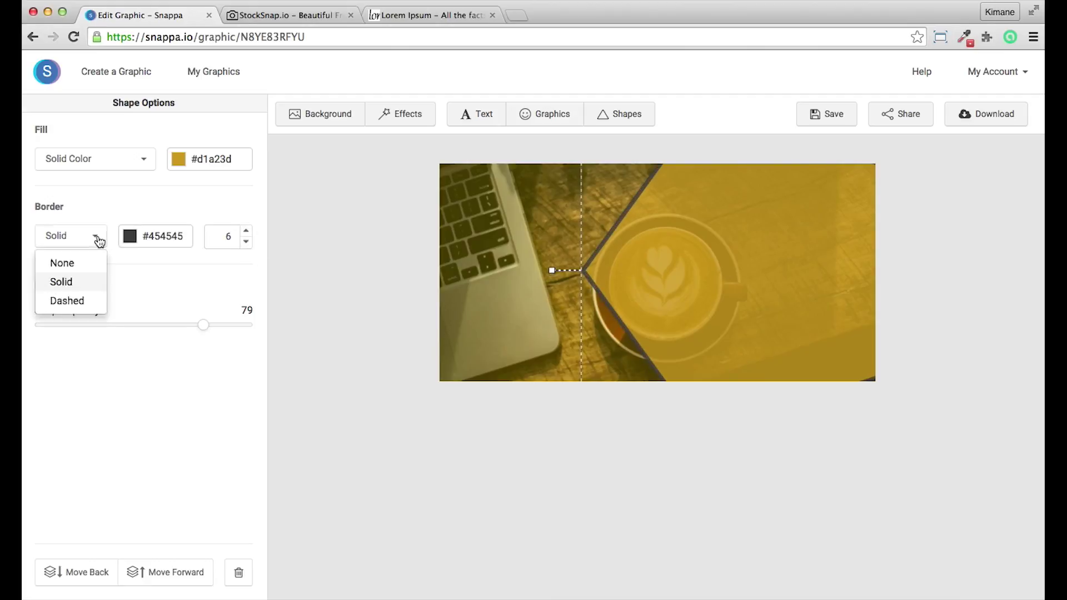
click(71, 301)
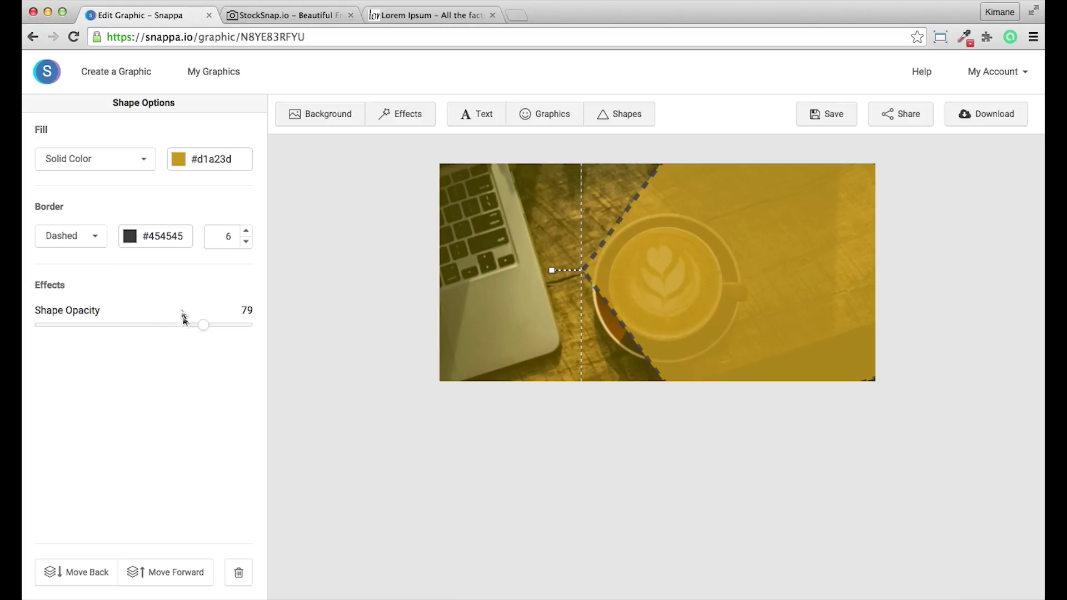
click(95, 238)
click(60, 265)
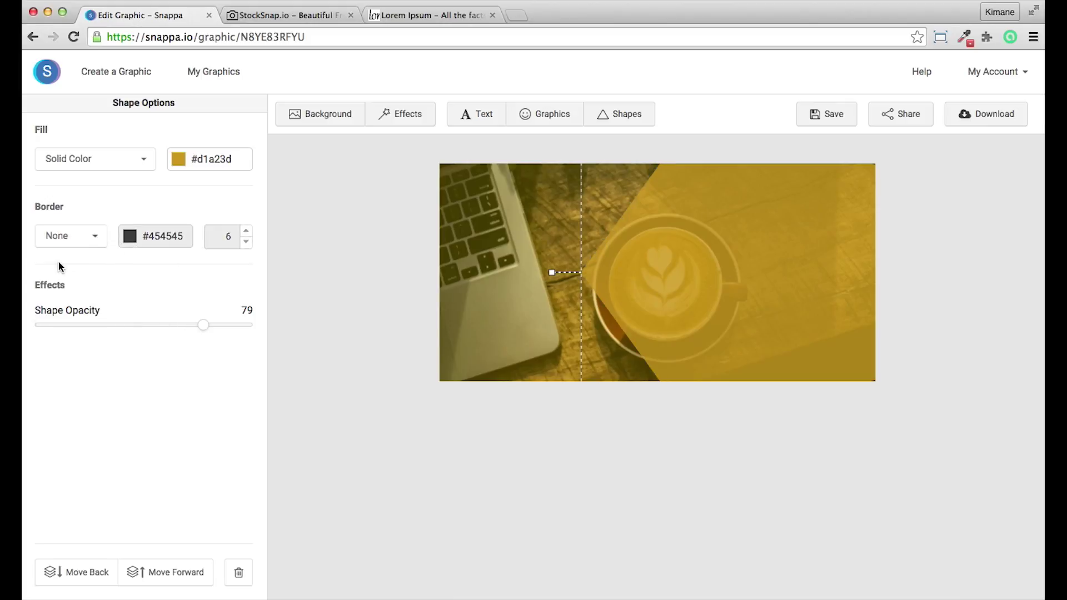
Add the red-and-white flask icon and move it near the top of the canvas
click(557, 117)
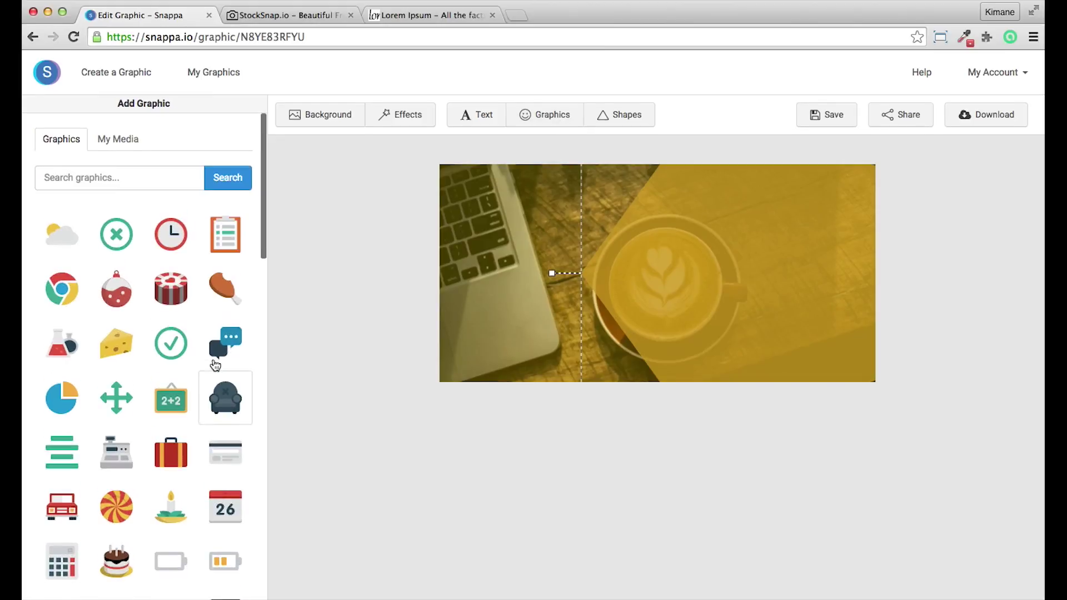
scroll(216, 366, down, 10)
scroll(216, 366, down, 10)
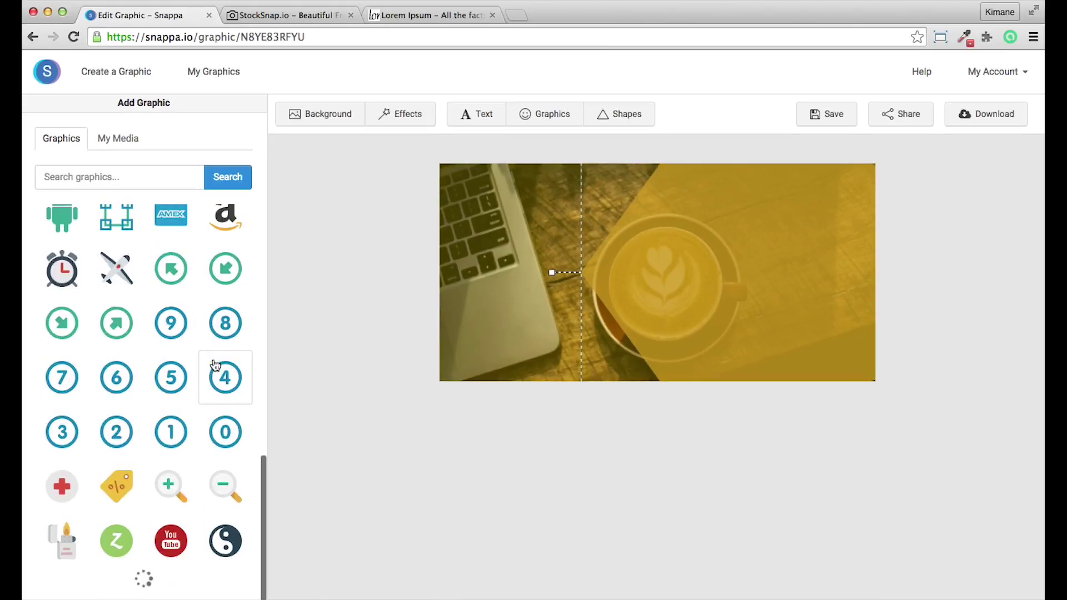
scroll(216, 366, down, 10)
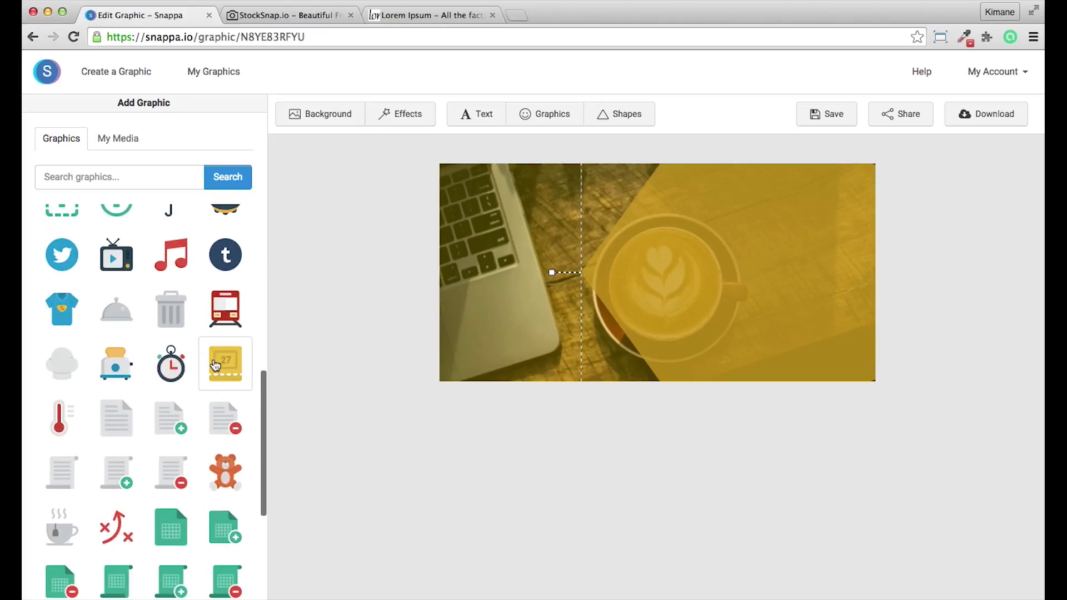
scroll(216, 365, up, 20)
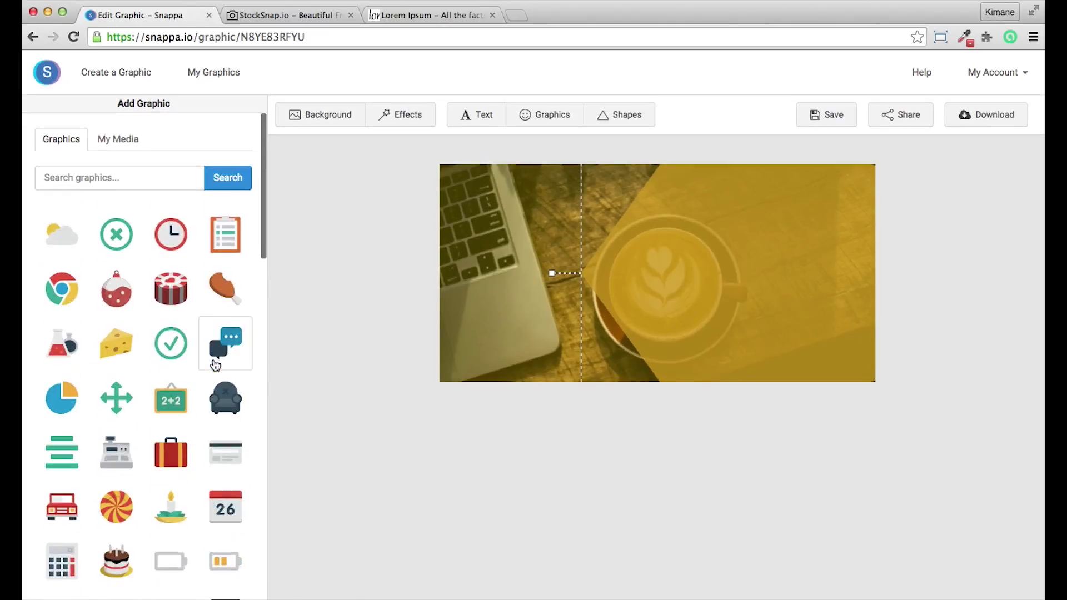
click(65, 351)
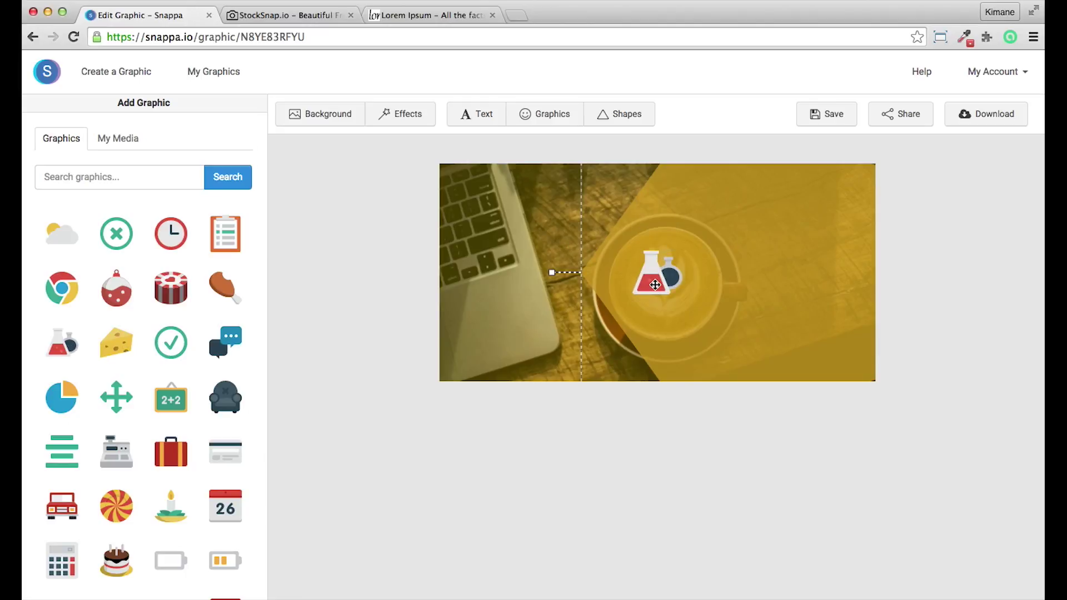
drag(656, 284, 674, 242)
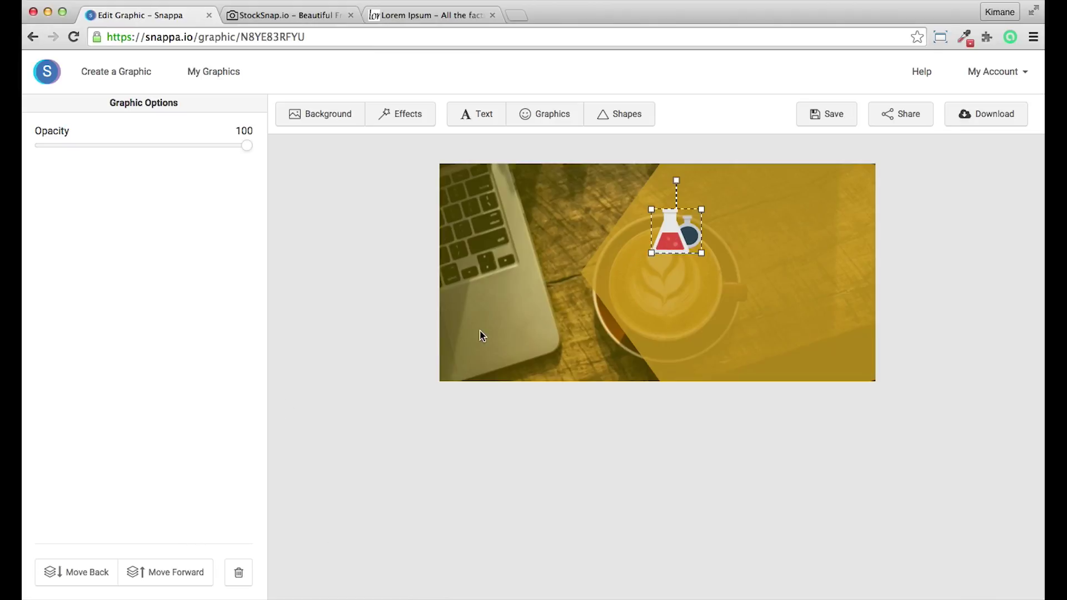
Keep the flask in front of the pentagon and shrink it to a small icon
click(762, 257)
click(675, 233)
click(86, 575)
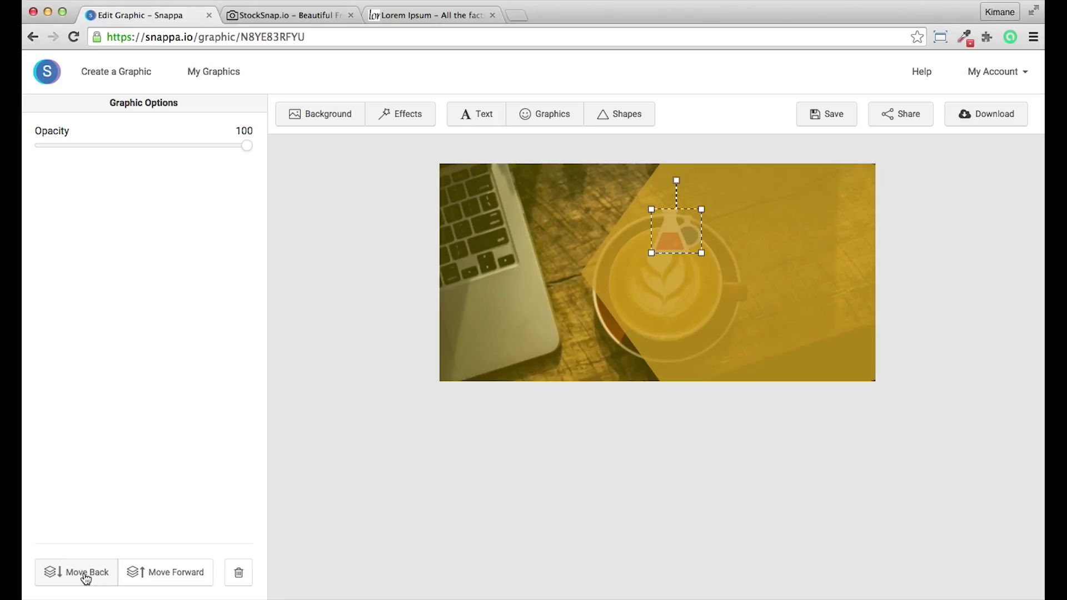
click(181, 578)
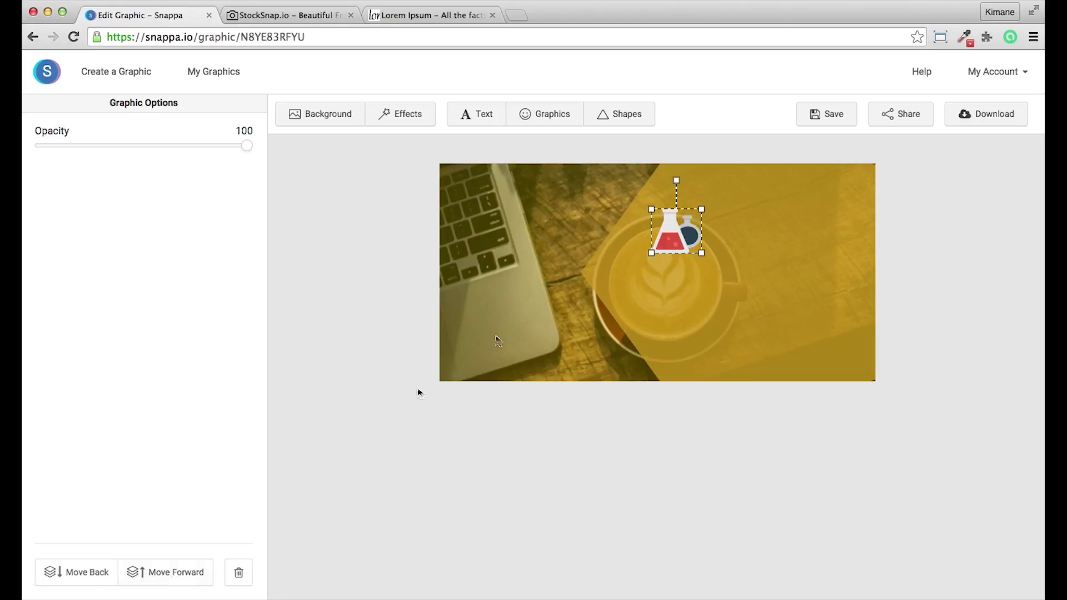
click(699, 250)
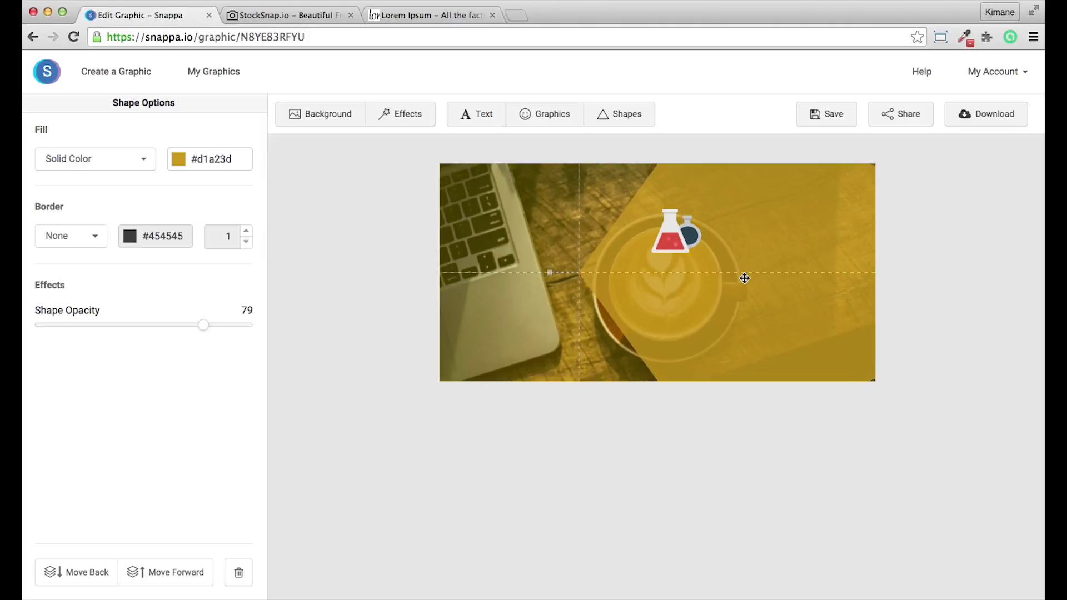
click(688, 248)
drag(703, 254, 674, 220)
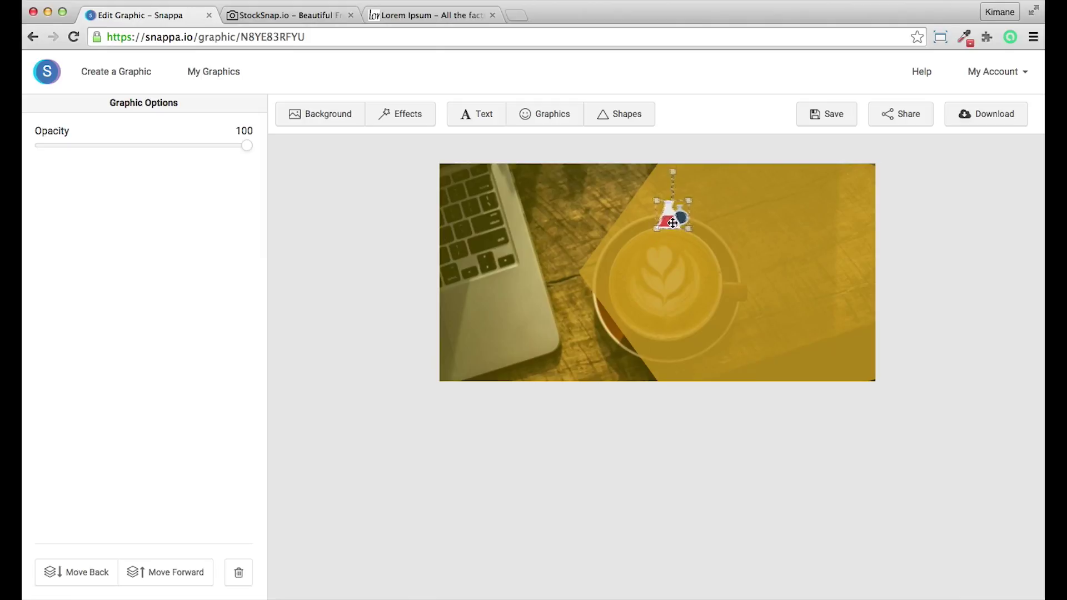
Add a text box, left-align it and place it right of the flask icon
click(484, 116)
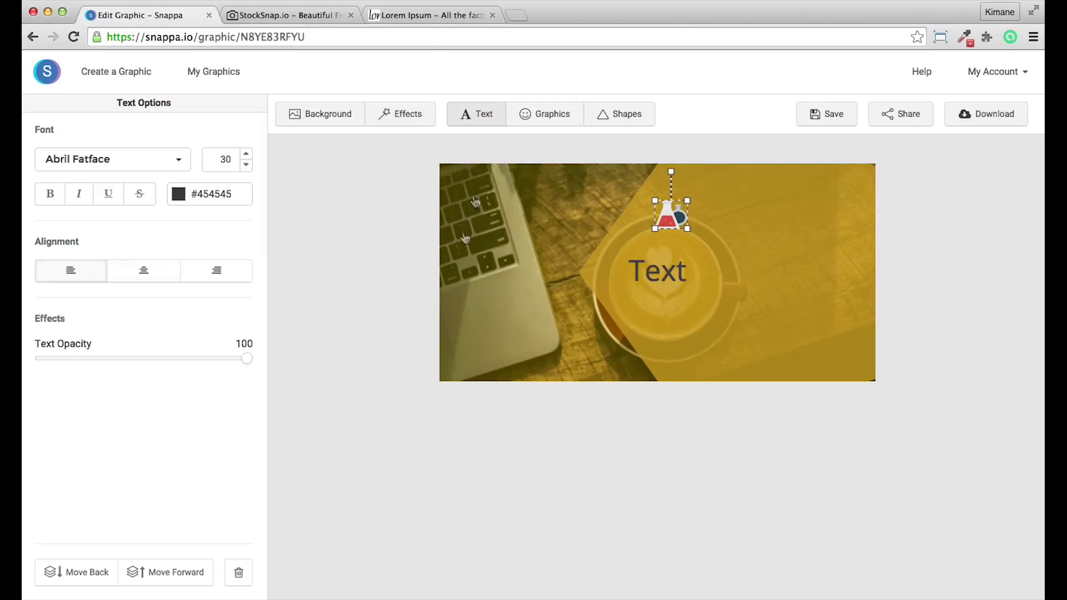
drag(632, 271, 705, 216)
click(726, 216)
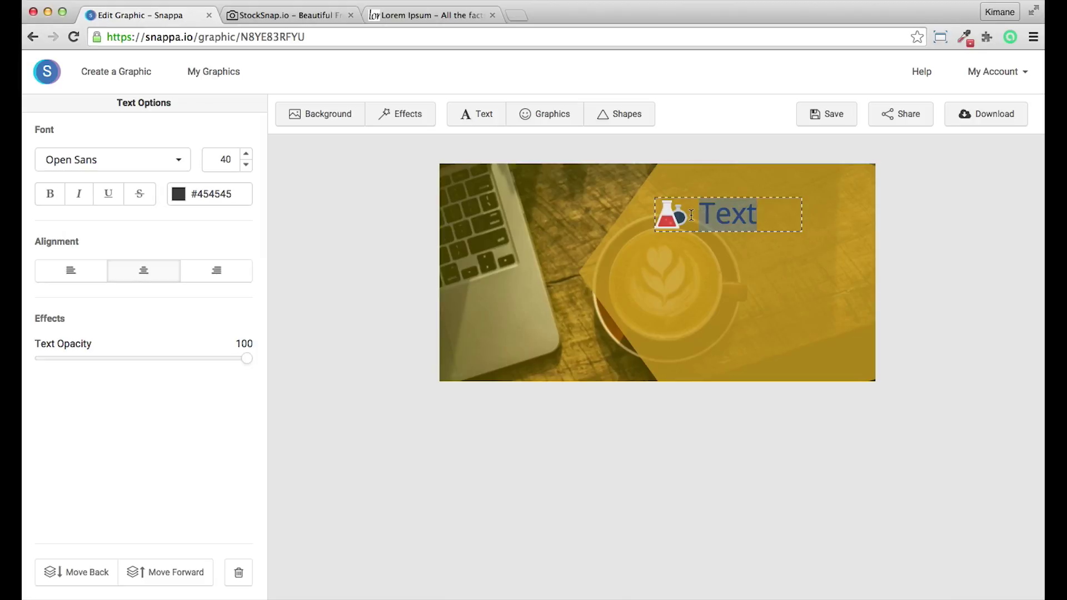
click(65, 273)
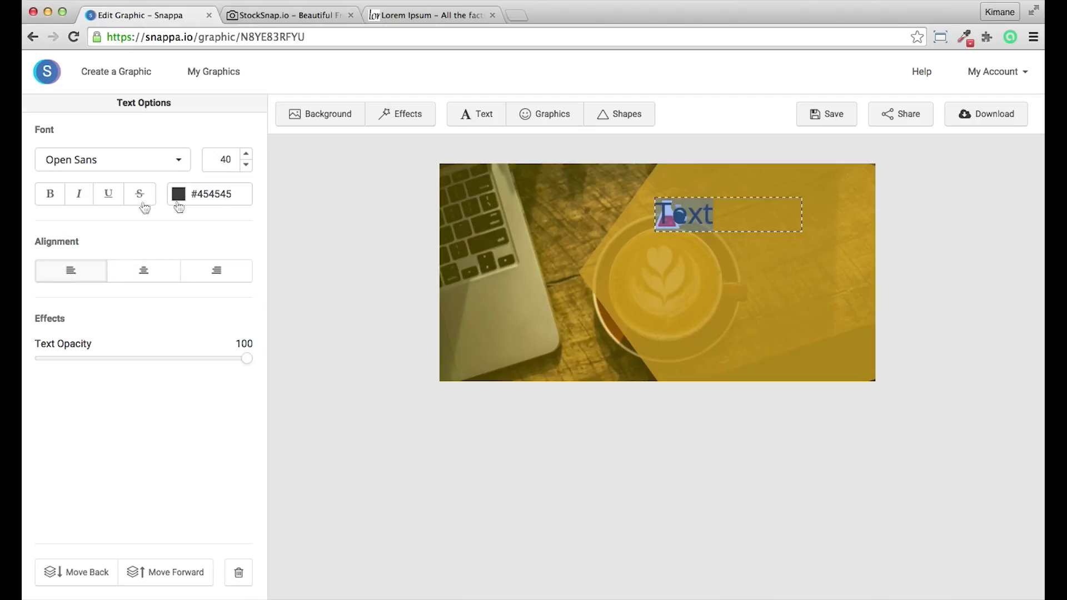
click(825, 275)
click(709, 224)
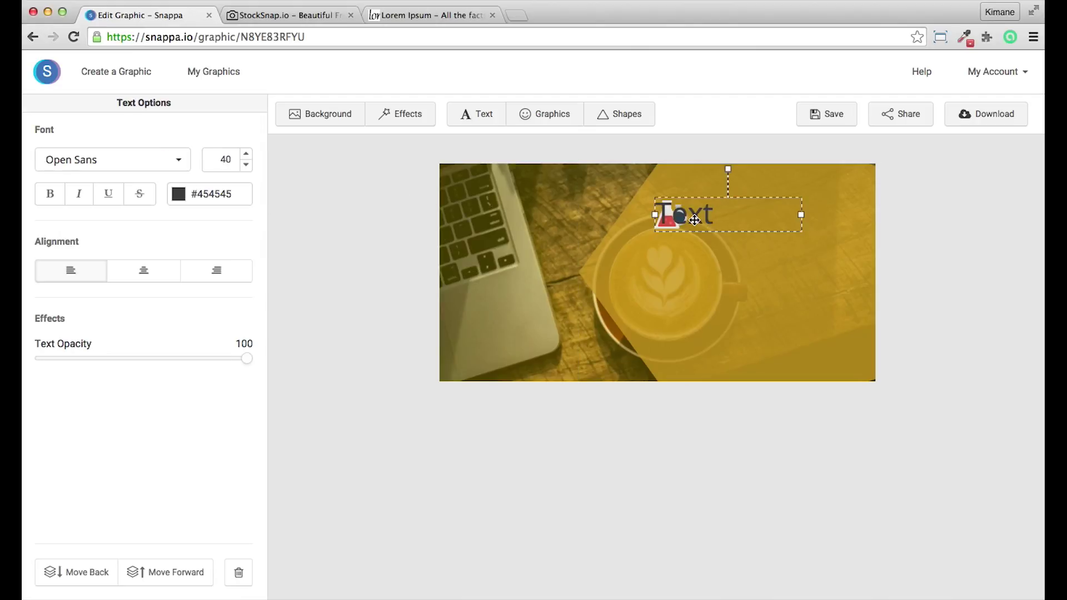
drag(695, 220, 738, 220)
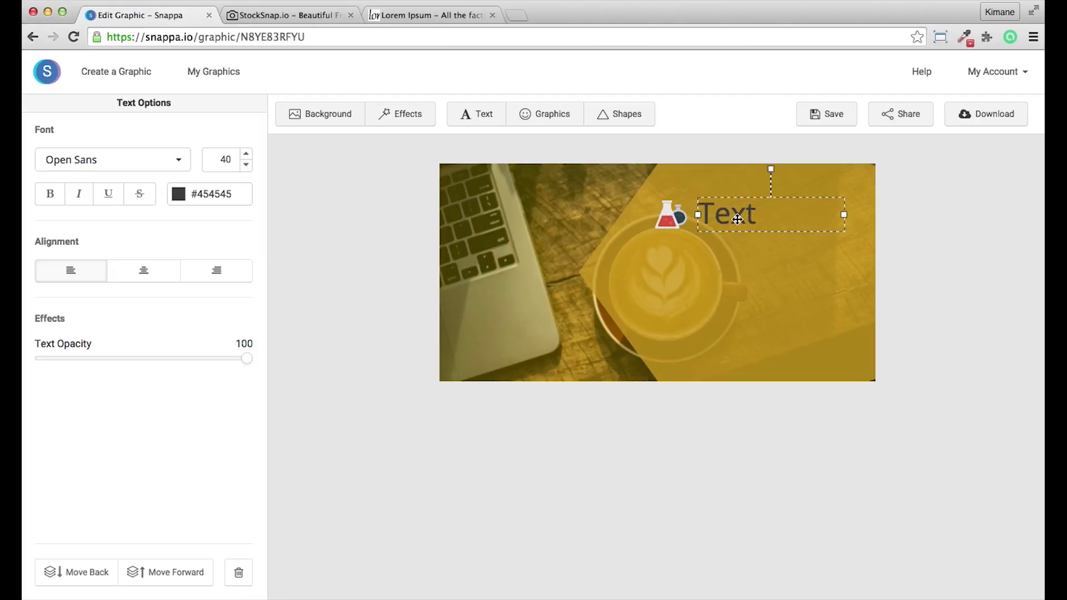
Replace the text with 'Header' and set it in the Oleo Script font
click(737, 219)
drag(759, 217, 685, 219)
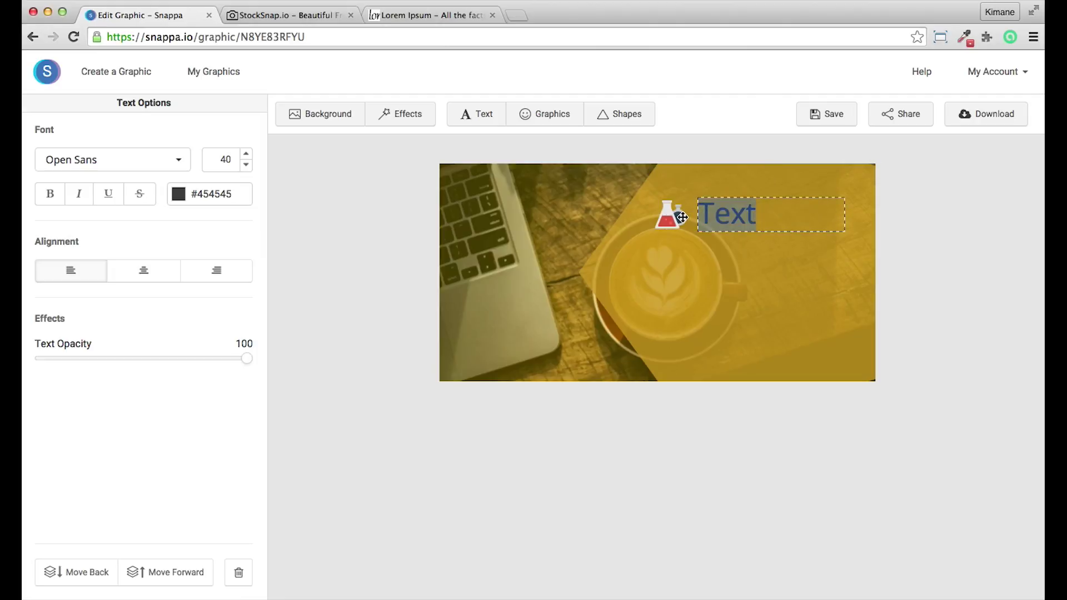
text(Header)
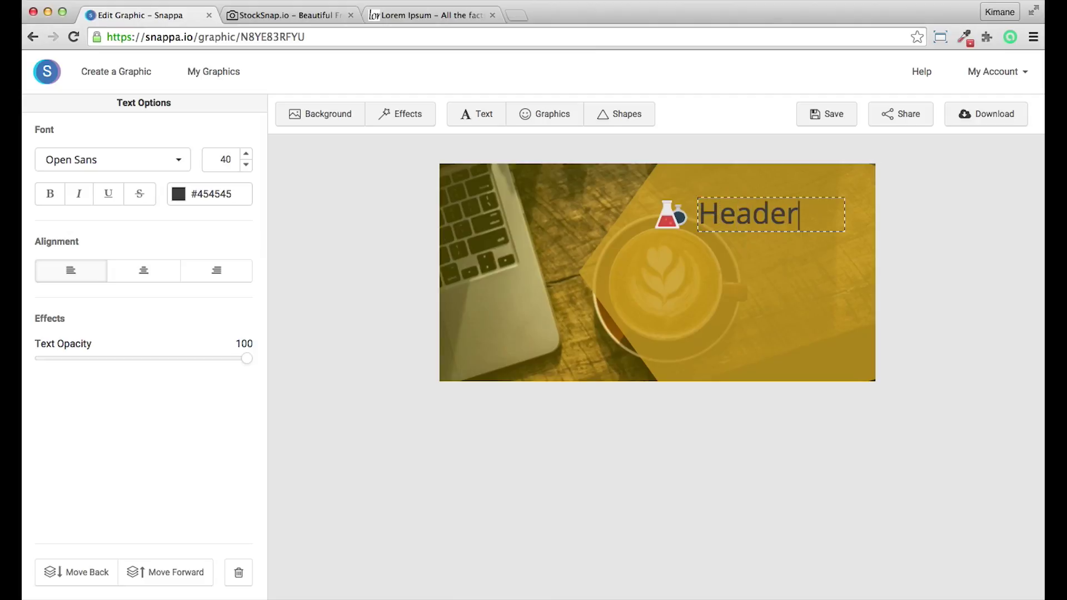
click(179, 162)
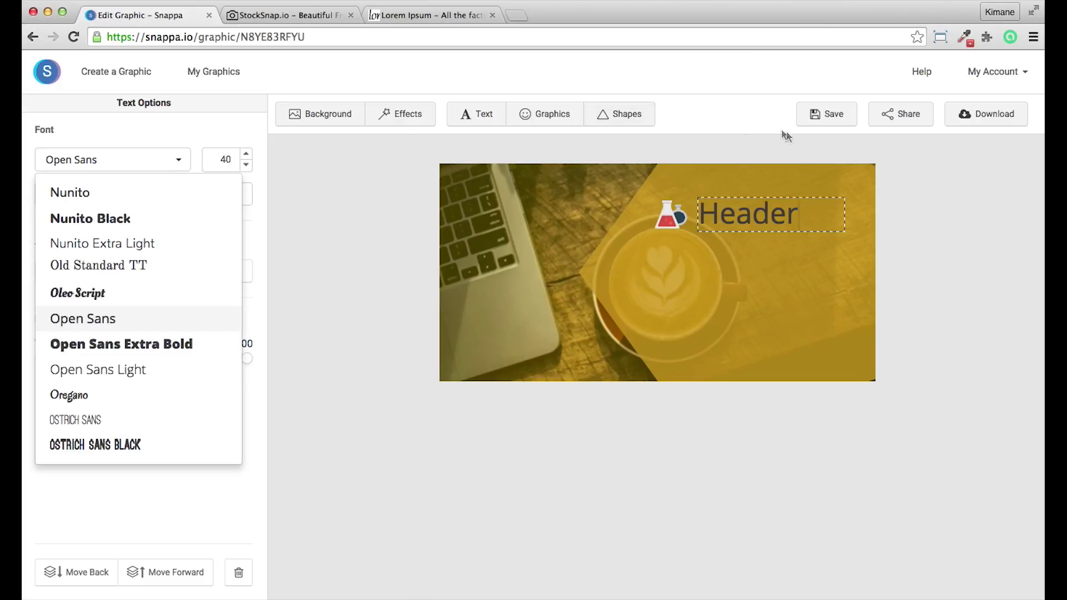
drag(802, 211, 621, 210)
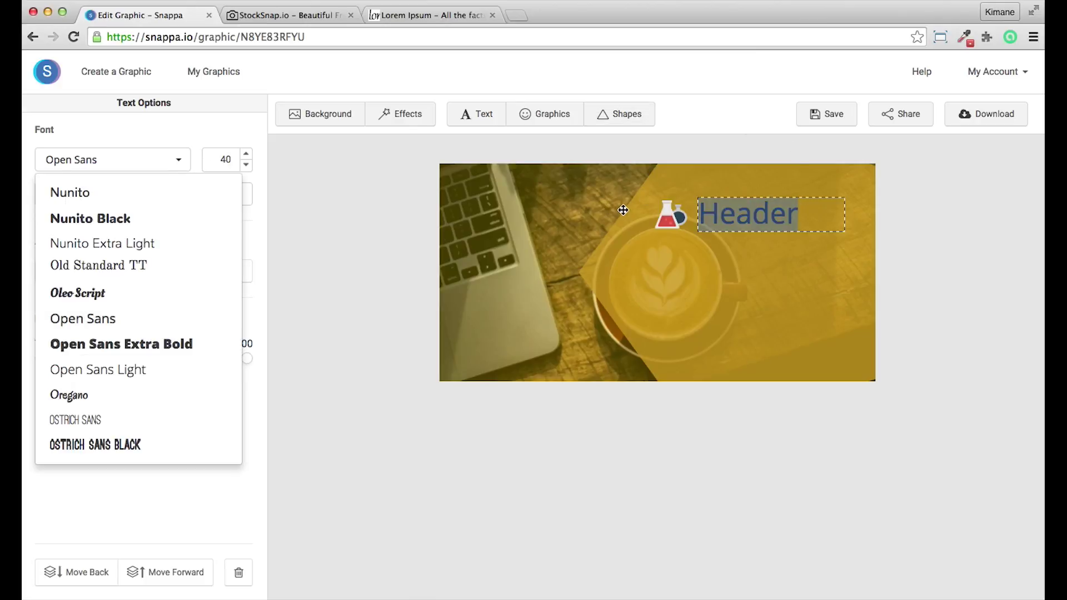
click(79, 295)
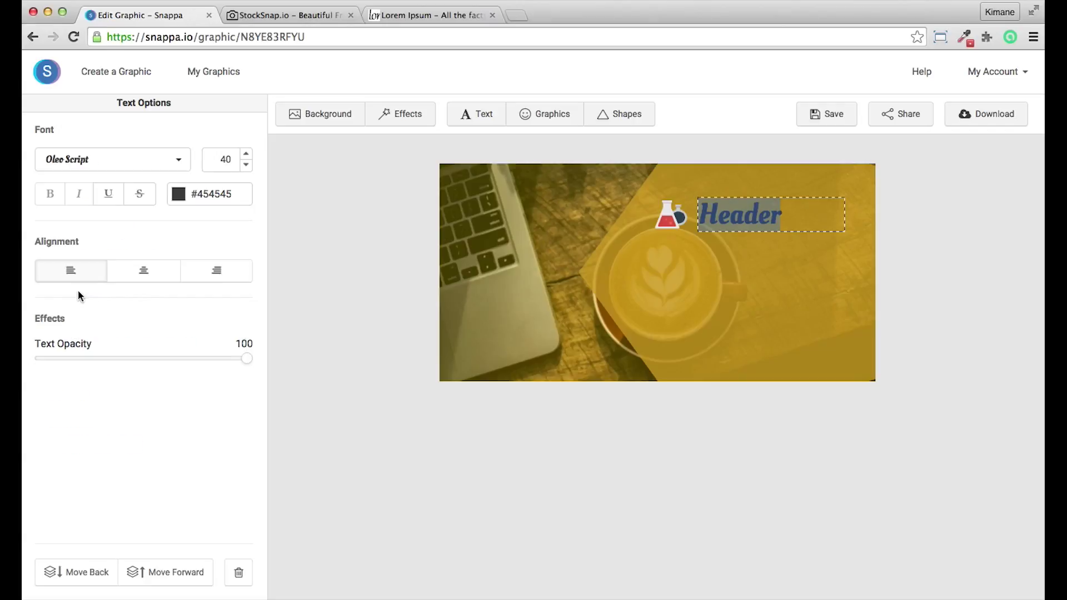
click(350, 174)
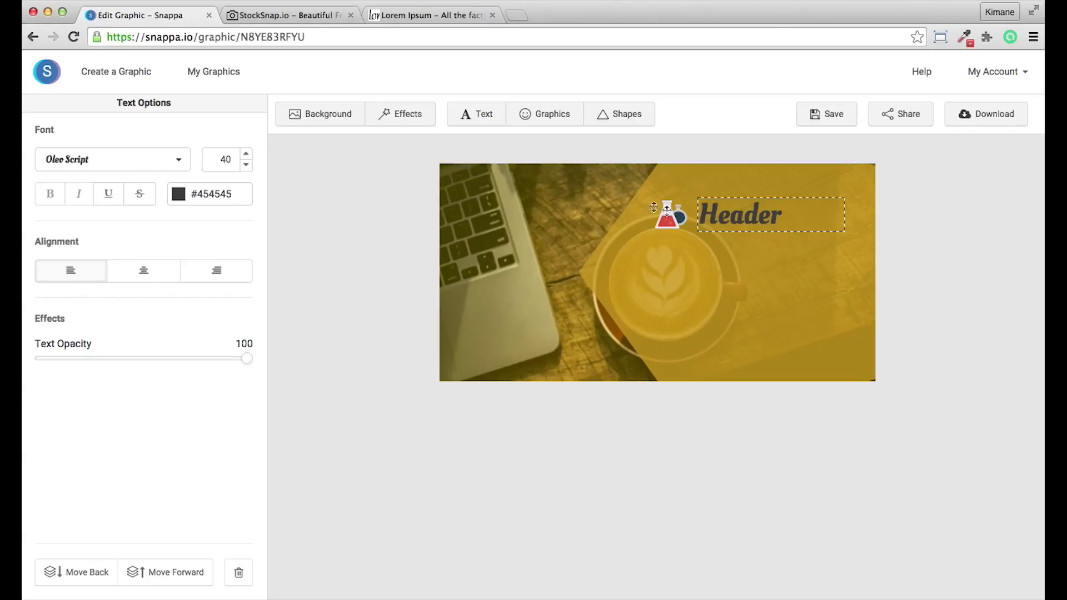
Add a new text box below Header, reduce its size to 22 and left-align it
click(487, 117)
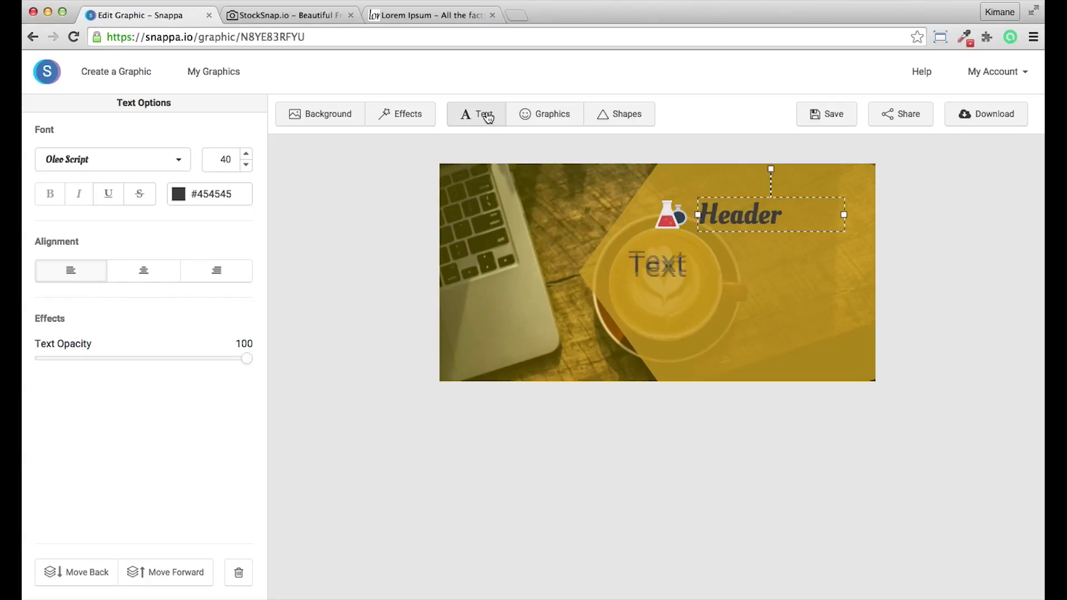
drag(674, 264, 703, 260)
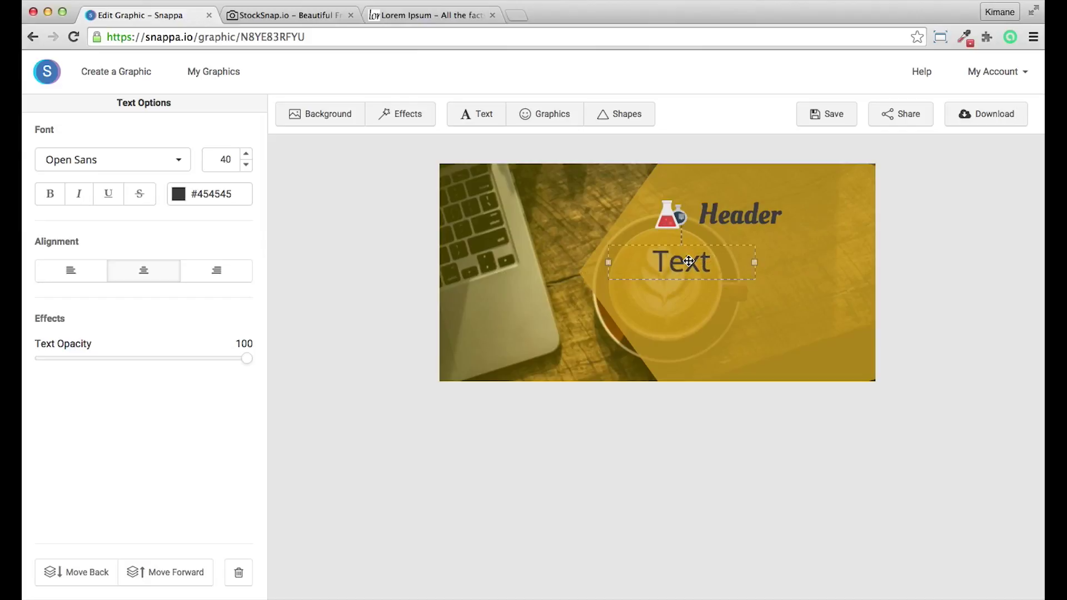
click(690, 261)
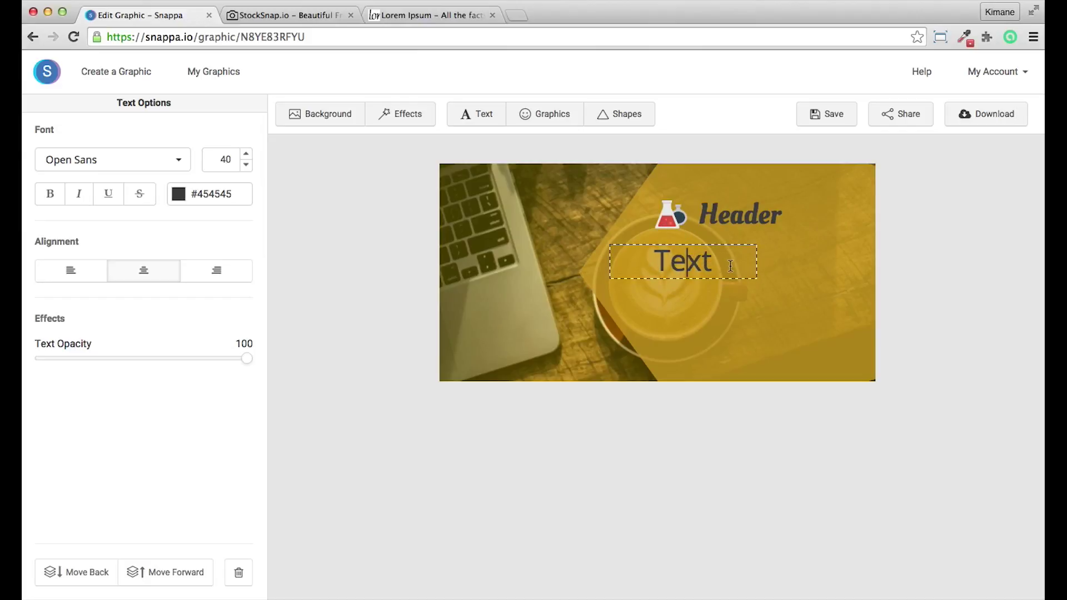
drag(731, 266, 652, 265)
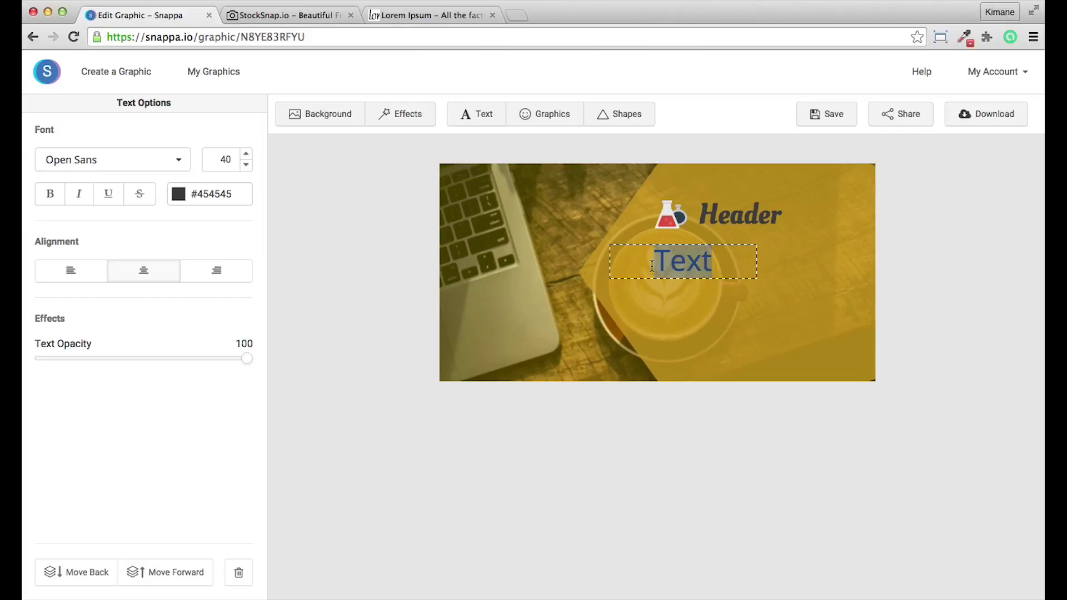
click(245, 165)
click(246, 166)
click(246, 166)
click(246, 166)
click(245, 166)
click(246, 166)
click(246, 165)
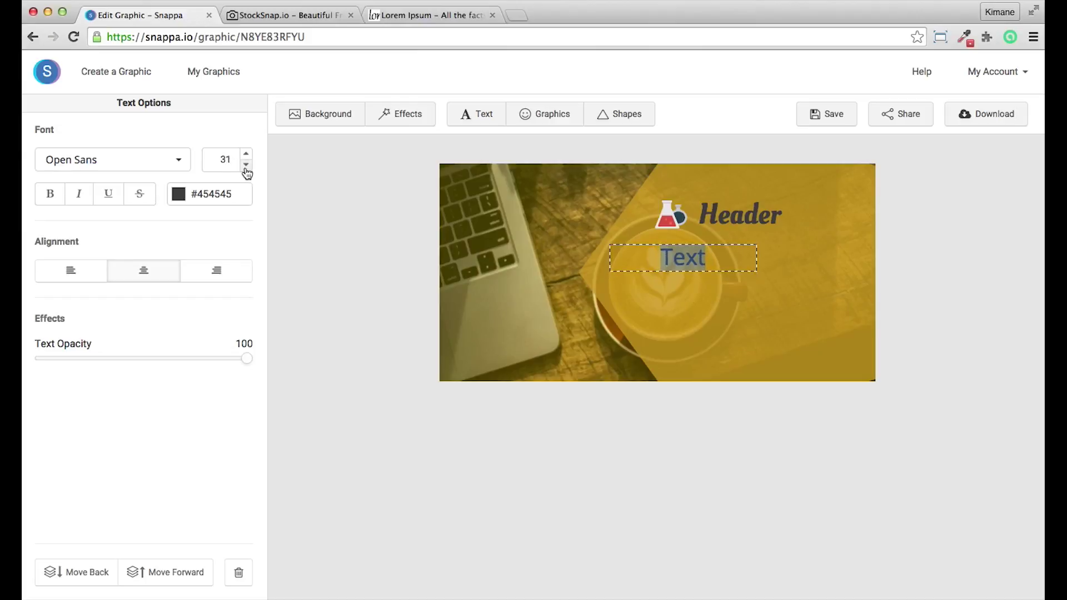
click(246, 166)
click(246, 166)
click(246, 166)
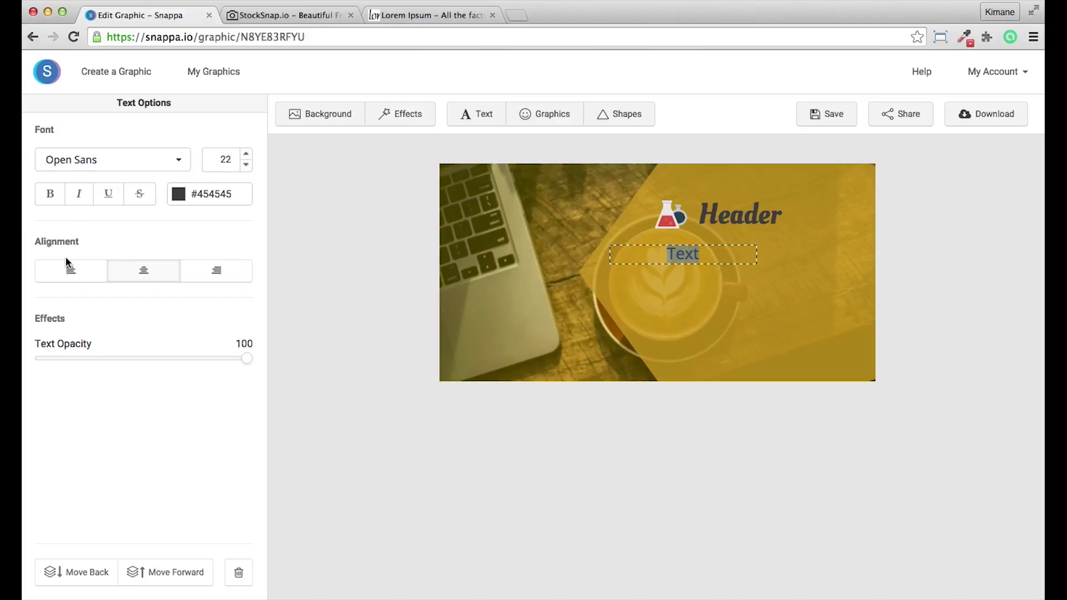
click(69, 273)
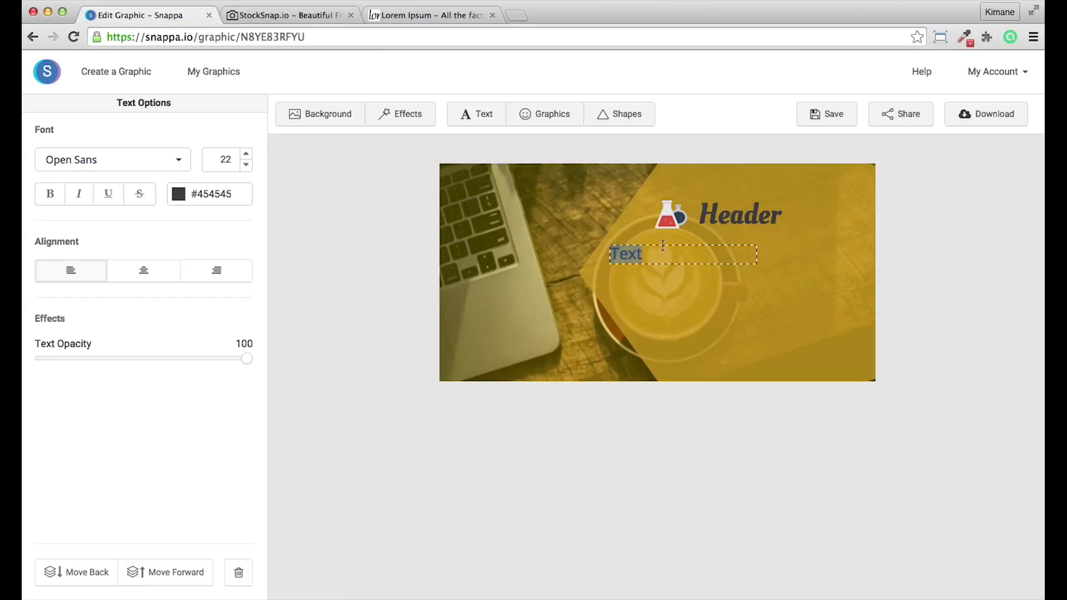
Line the body text up under Header and widen its box to the right
drag(665, 246, 706, 245)
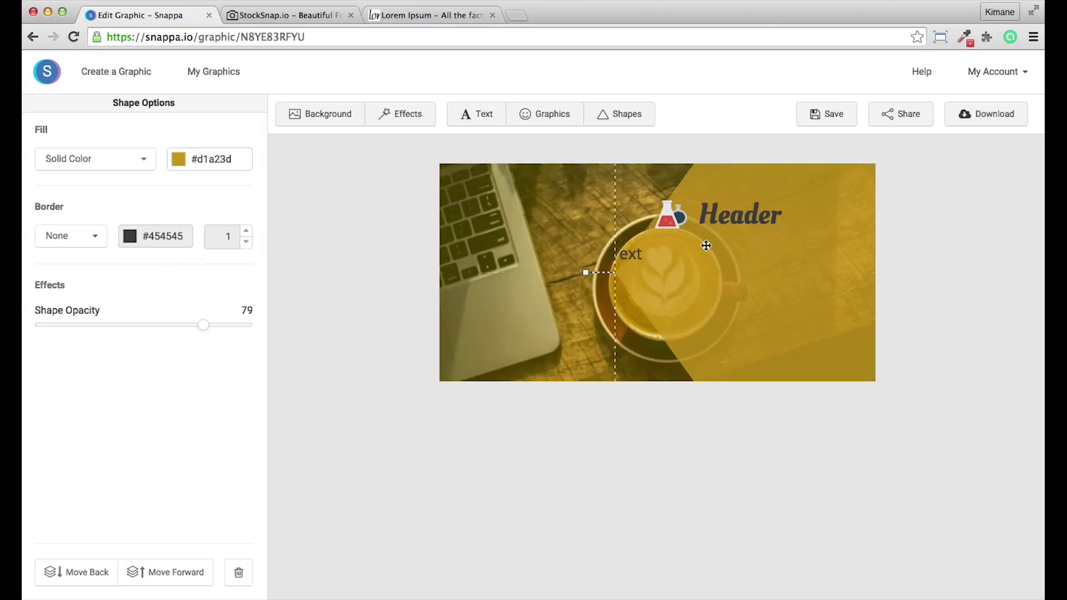
drag(760, 293, 717, 290)
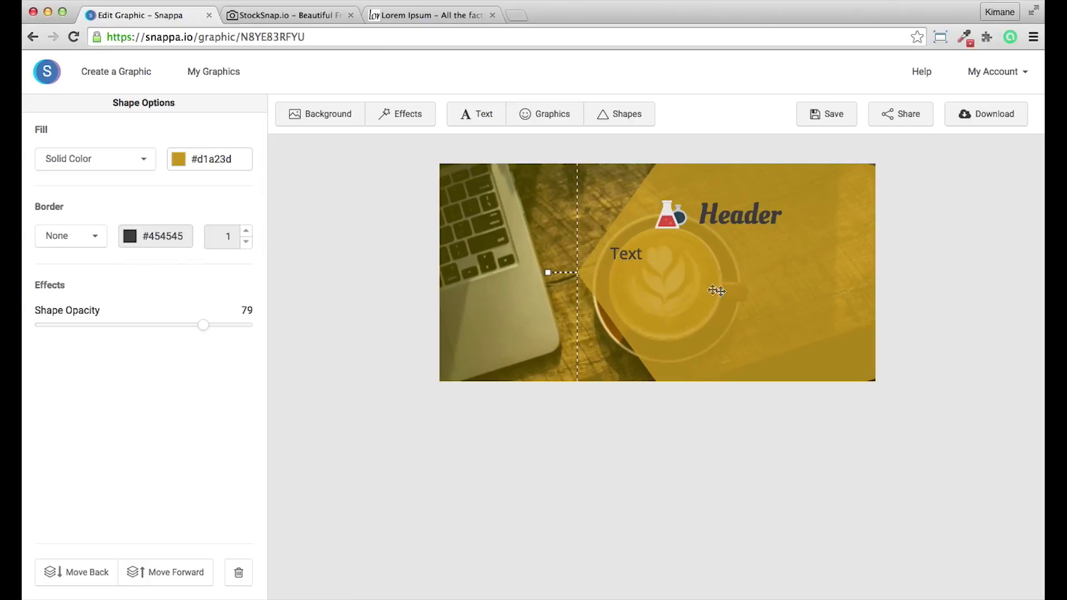
click(625, 254)
drag(625, 254, 672, 253)
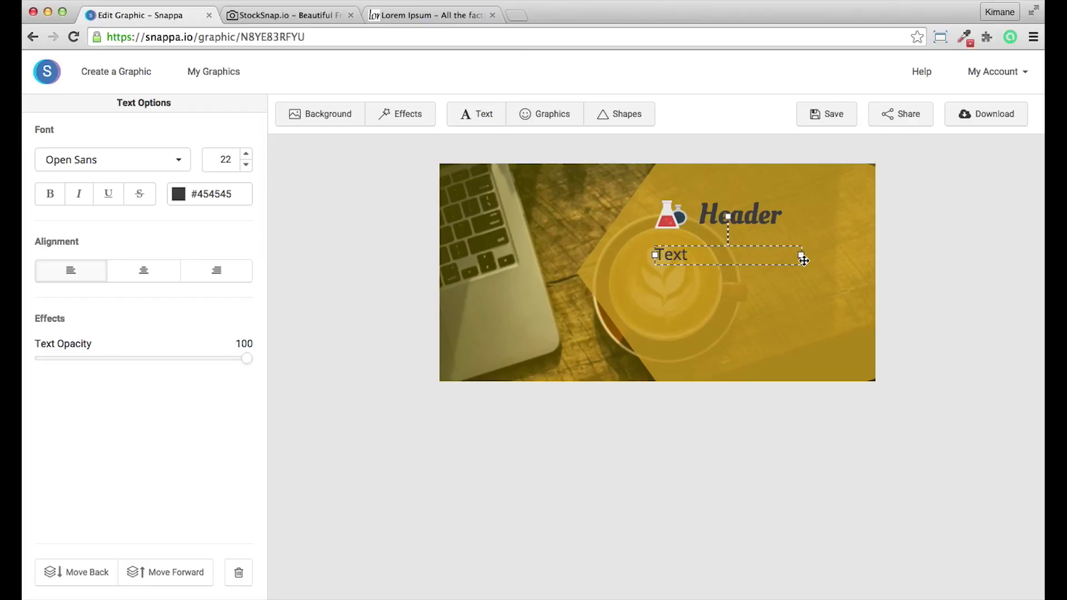
drag(803, 256, 848, 255)
click(404, 16)
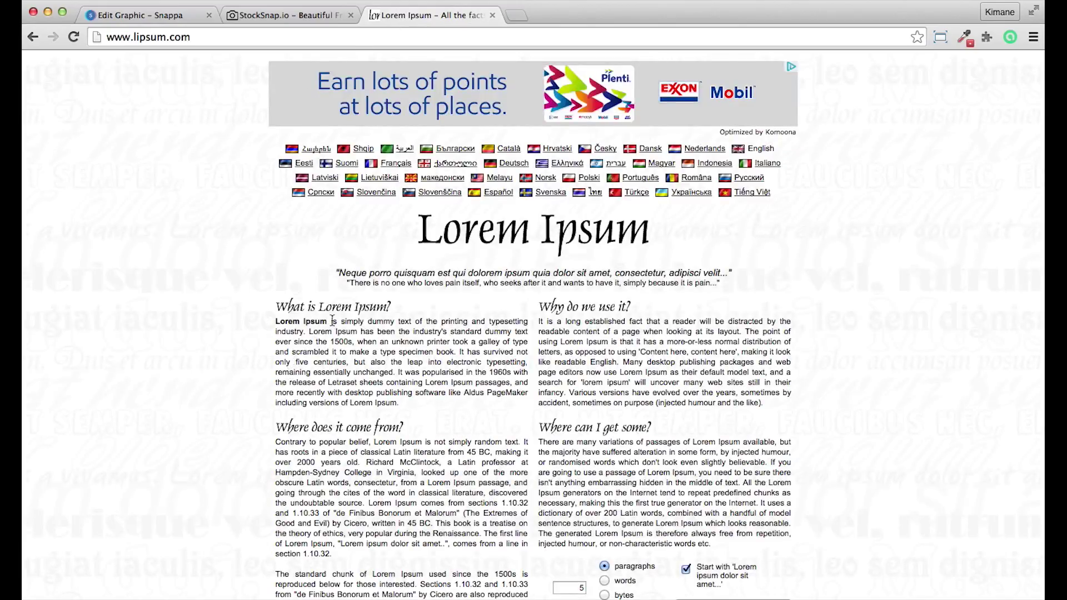
Select the opening sentences of the first Lorem Ipsum paragraph, then return to Snappa
drag(332, 322, 433, 349)
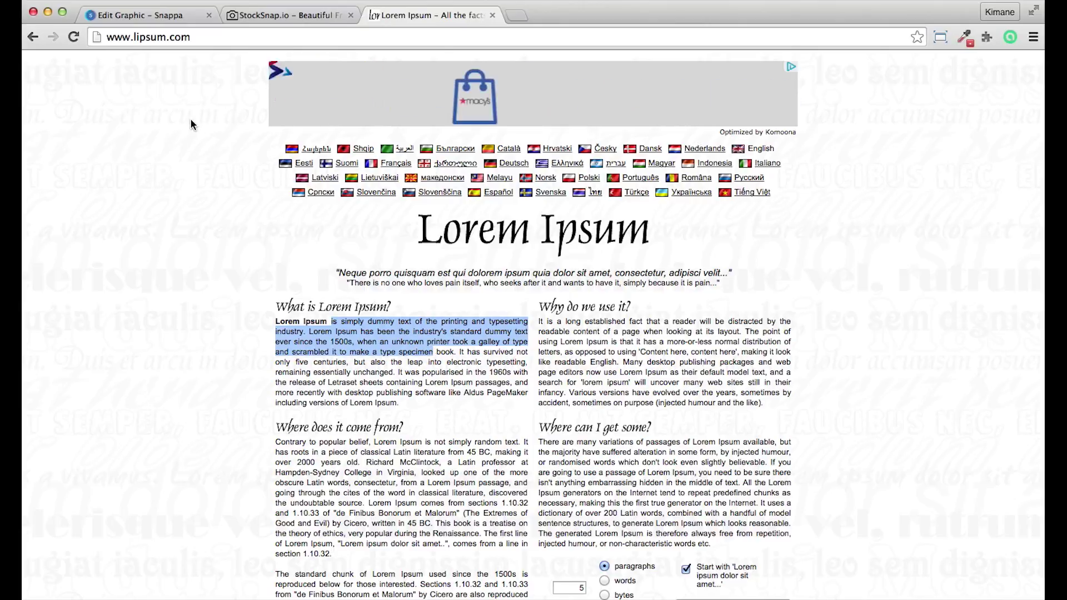
click(165, 17)
Replace the Text placeholder with the lorem ipsum paragraph at size 14, cut off after 'since the 1500s, when'
double_click(732, 254)
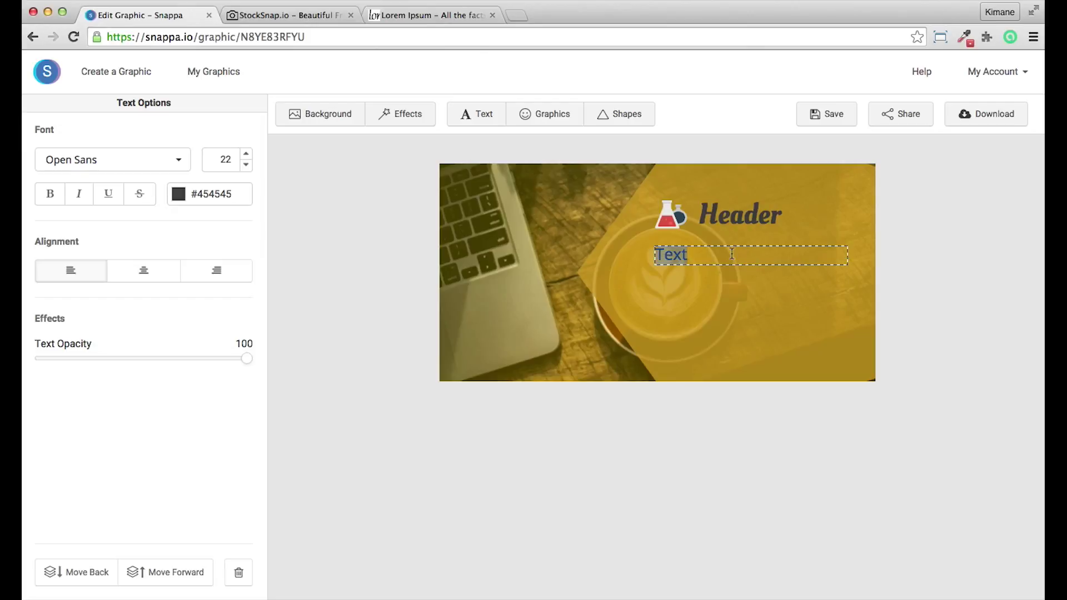
key(super+v)
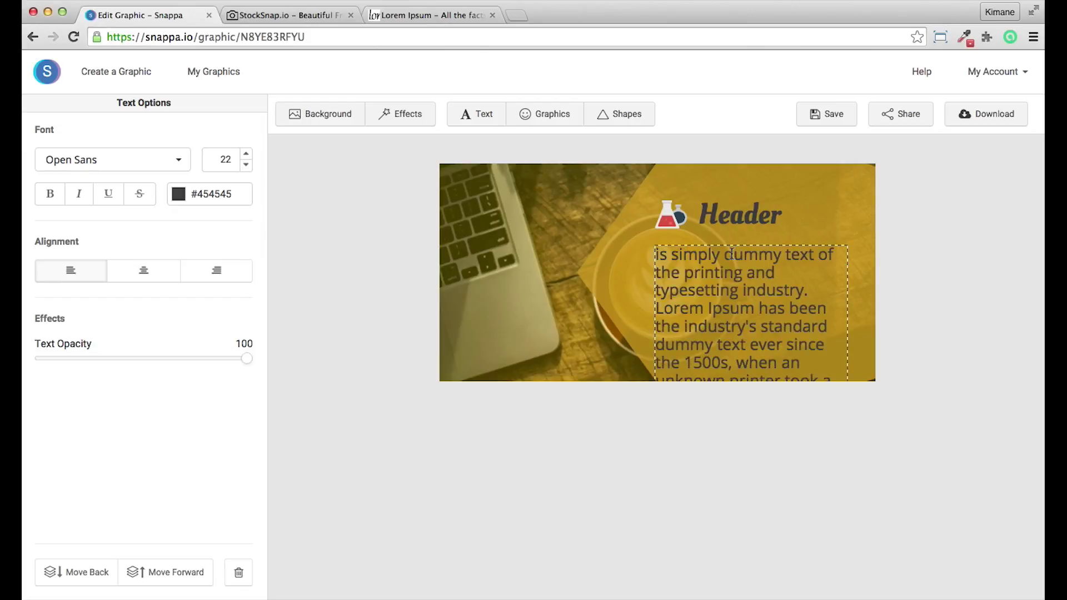
click(246, 166)
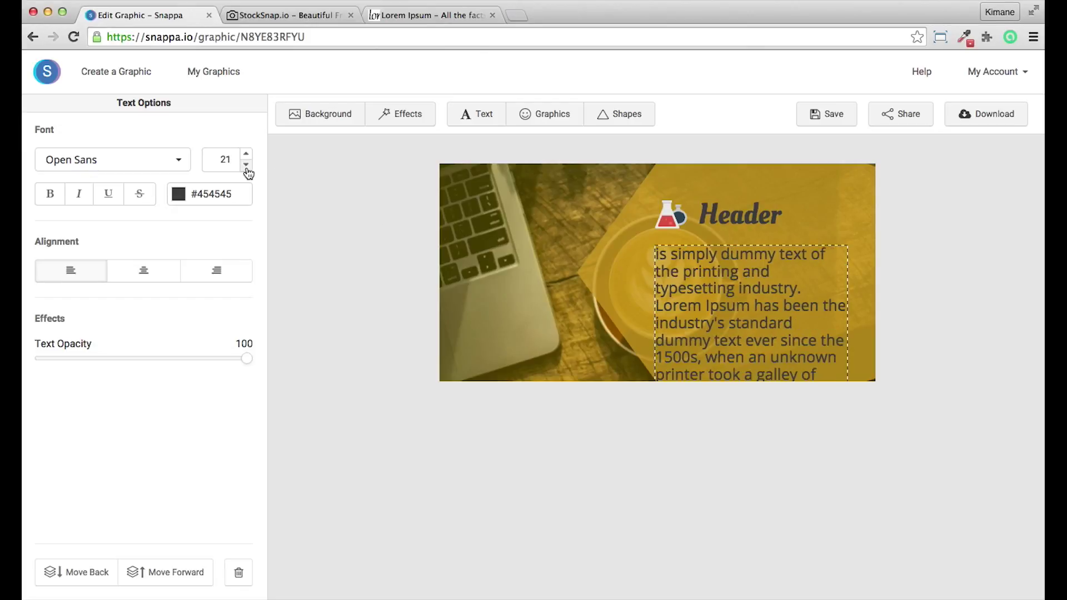
click(246, 166)
click(246, 165)
click(246, 166)
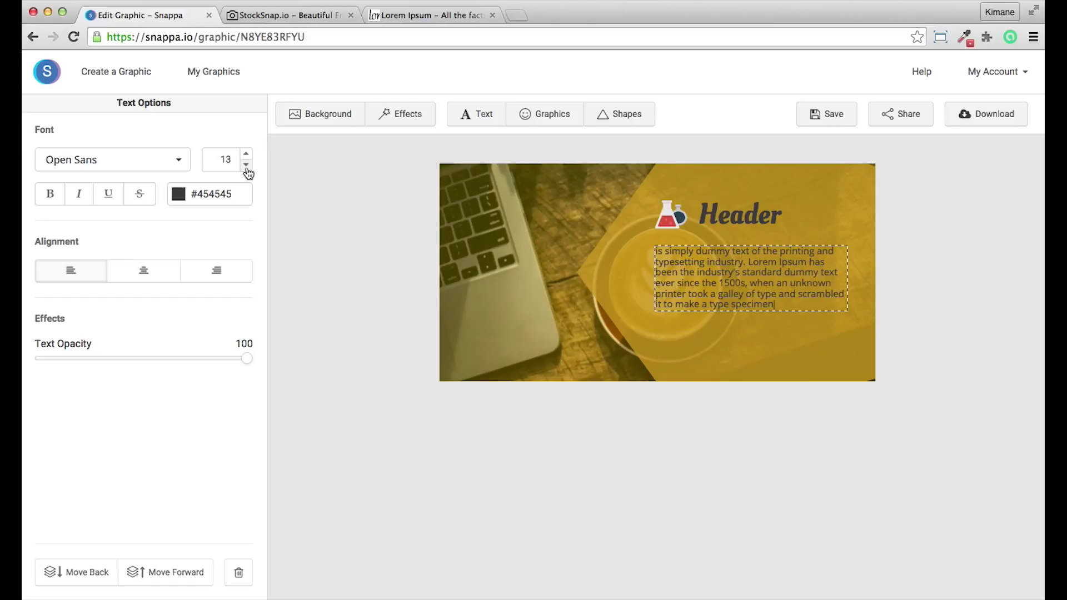
click(246, 154)
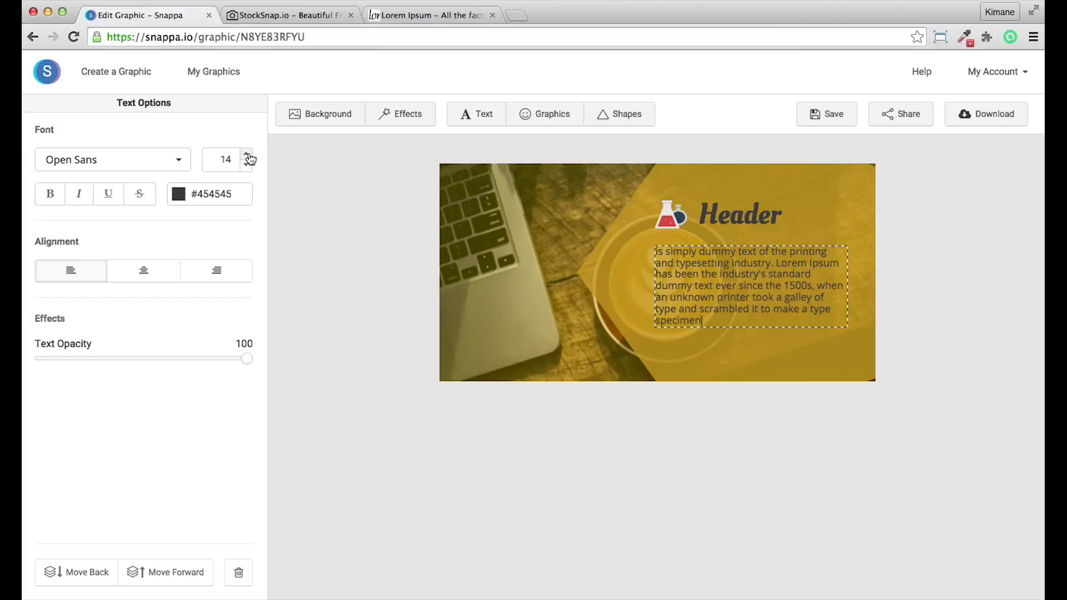
shift+click(656, 298)
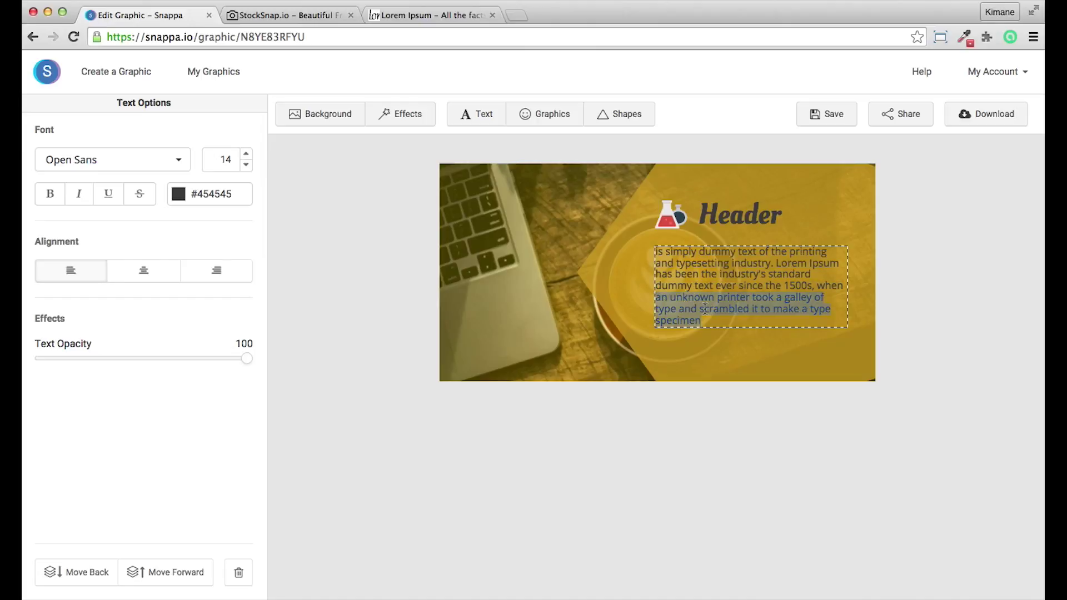
key(BackSpace)
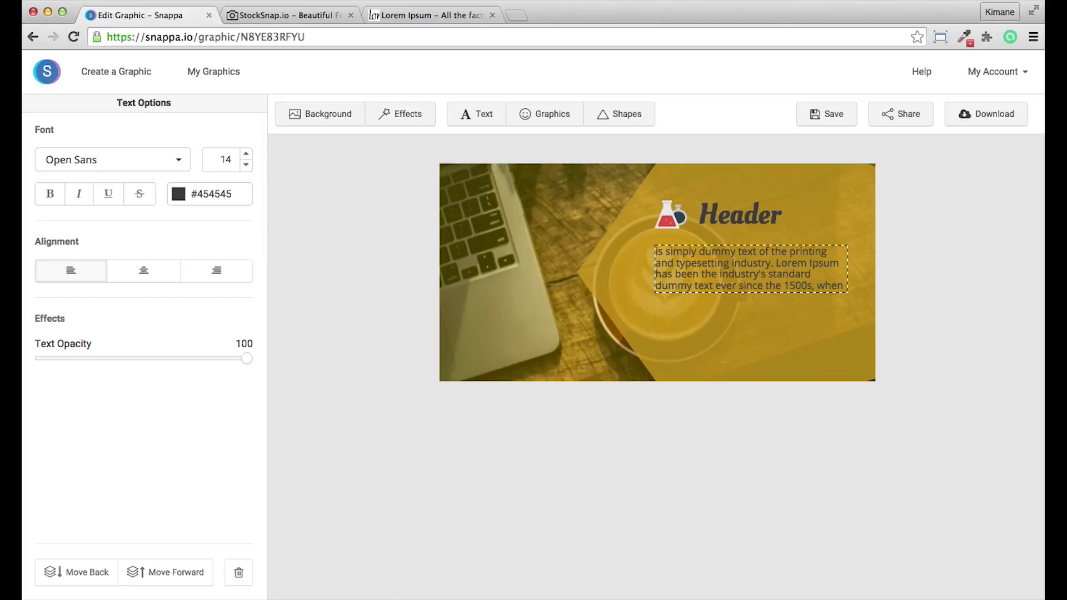
Add a dark grey #454545 rounded square below the paragraph and resize it into a wide pill
click(621, 114)
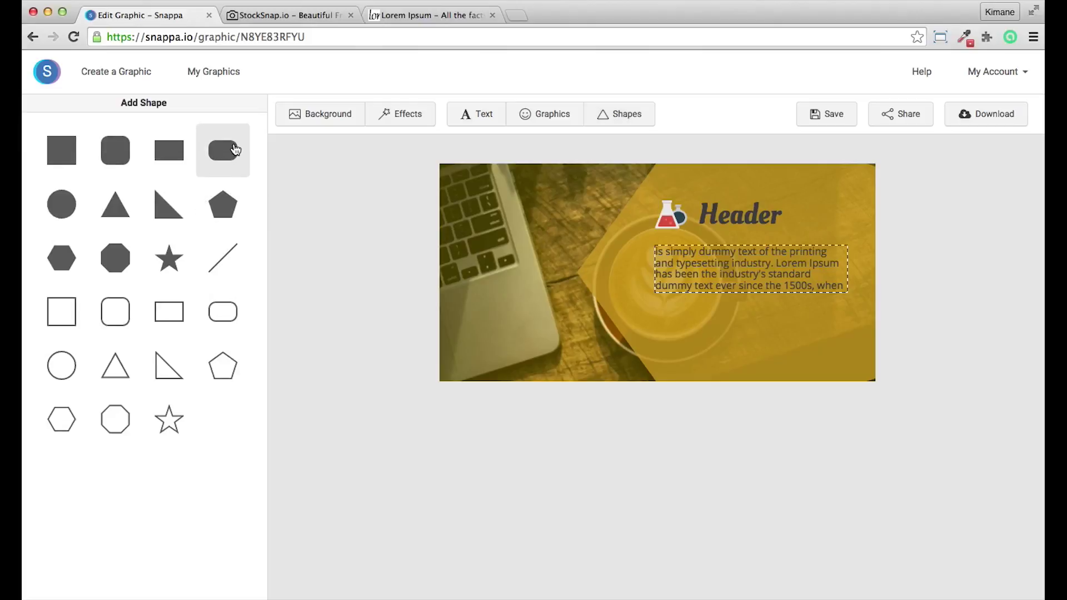
click(116, 149)
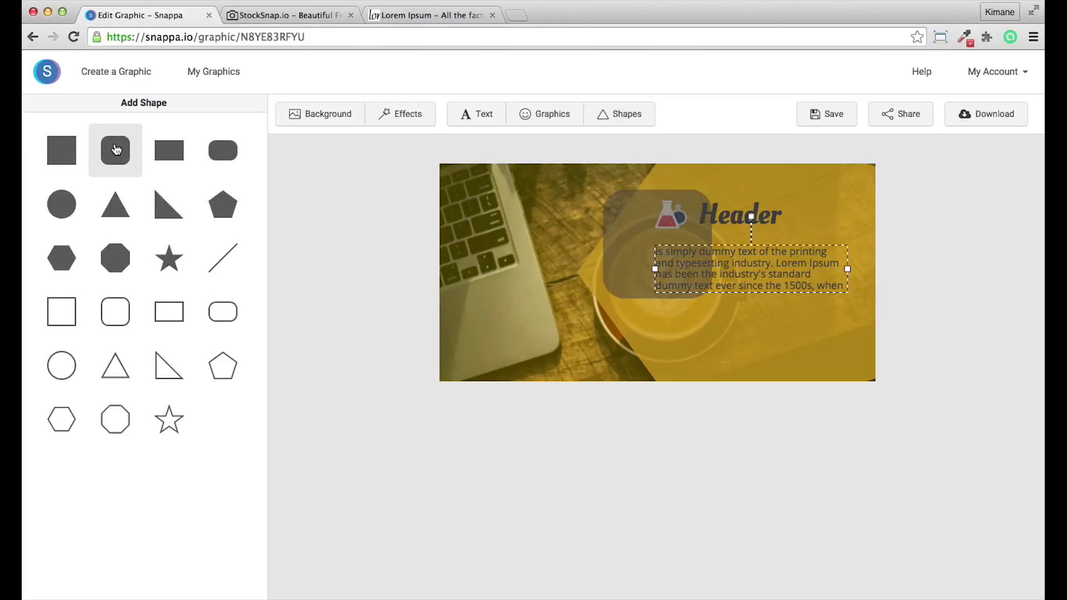
drag(621, 248, 677, 266)
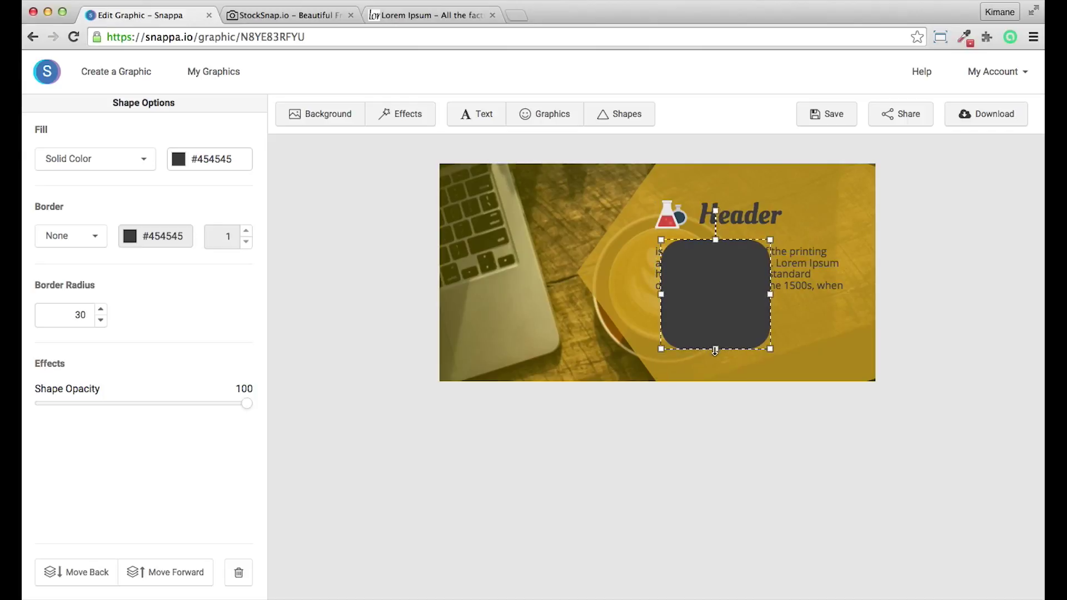
drag(715, 350, 715, 284)
drag(773, 260, 767, 323)
click(480, 114)
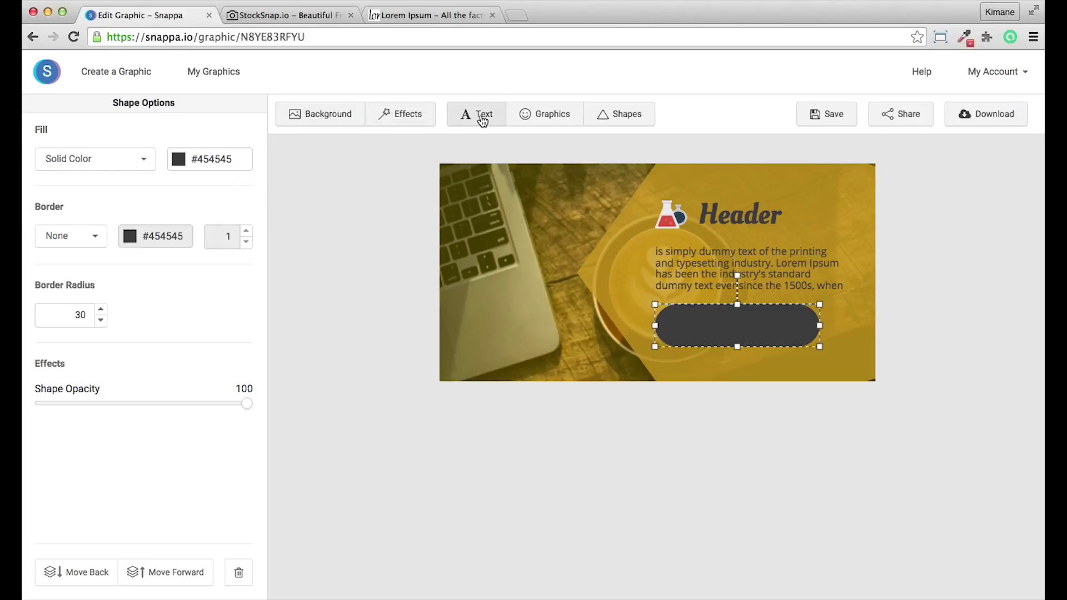
Place a new white #ffffff text element on the pill and make it read 'Register'
drag(638, 276, 718, 330)
click(178, 194)
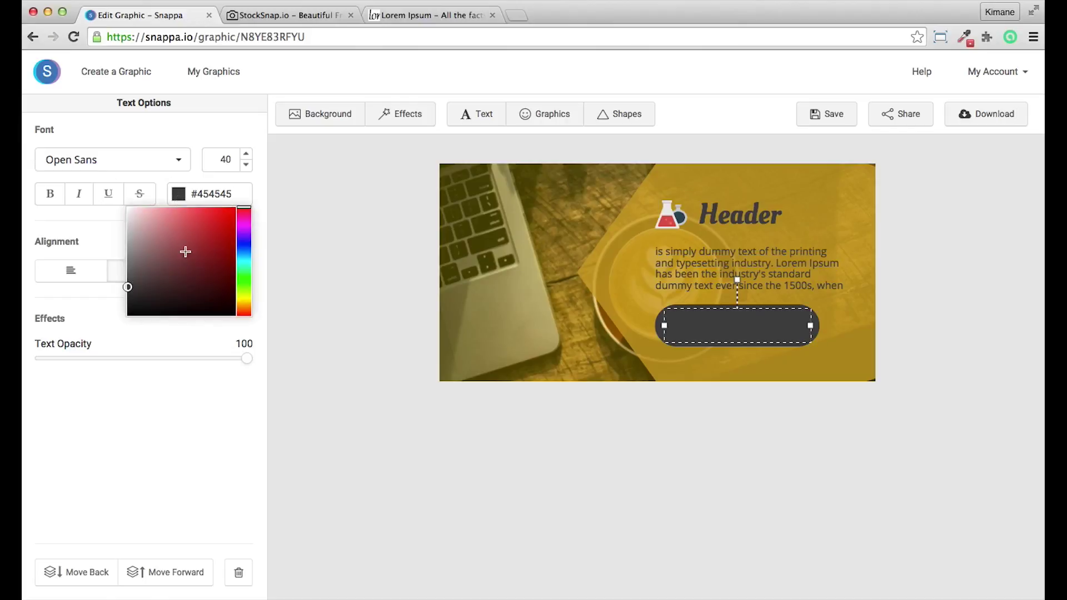
drag(185, 252, 109, 179)
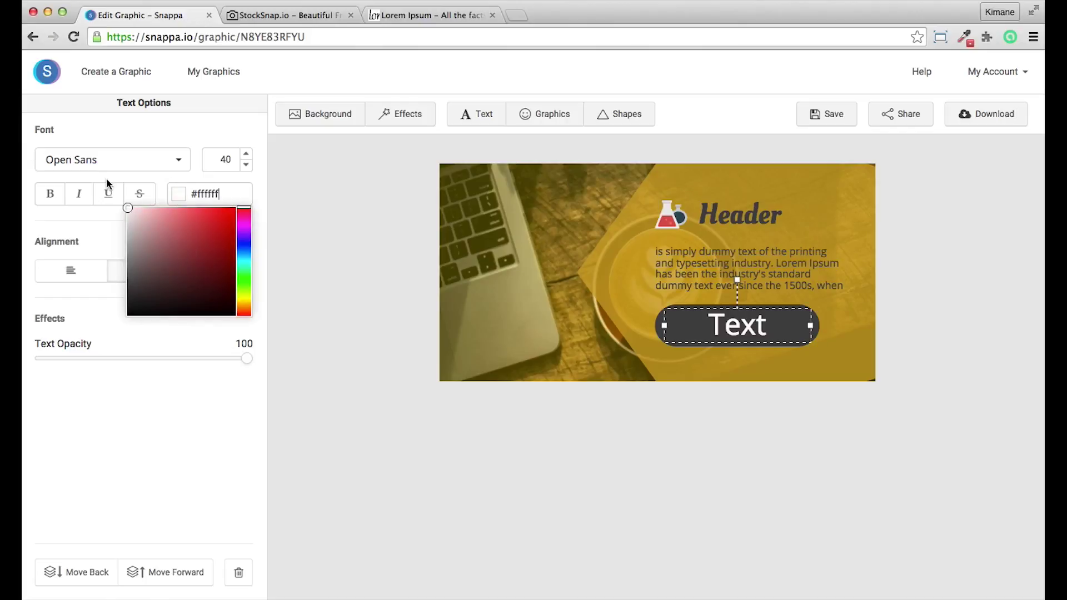
double_click(745, 329)
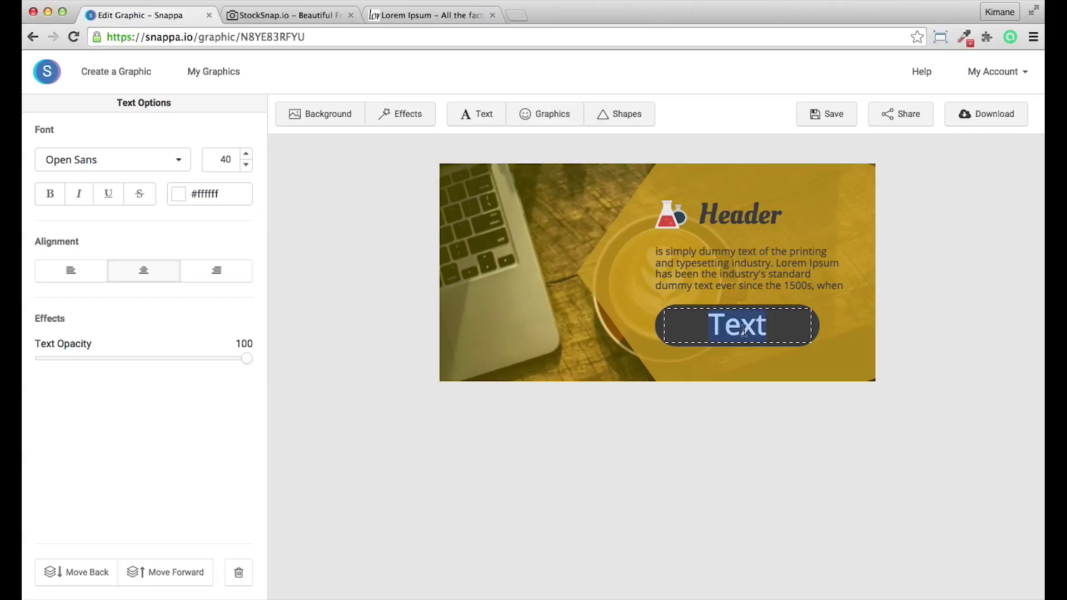
text(register)
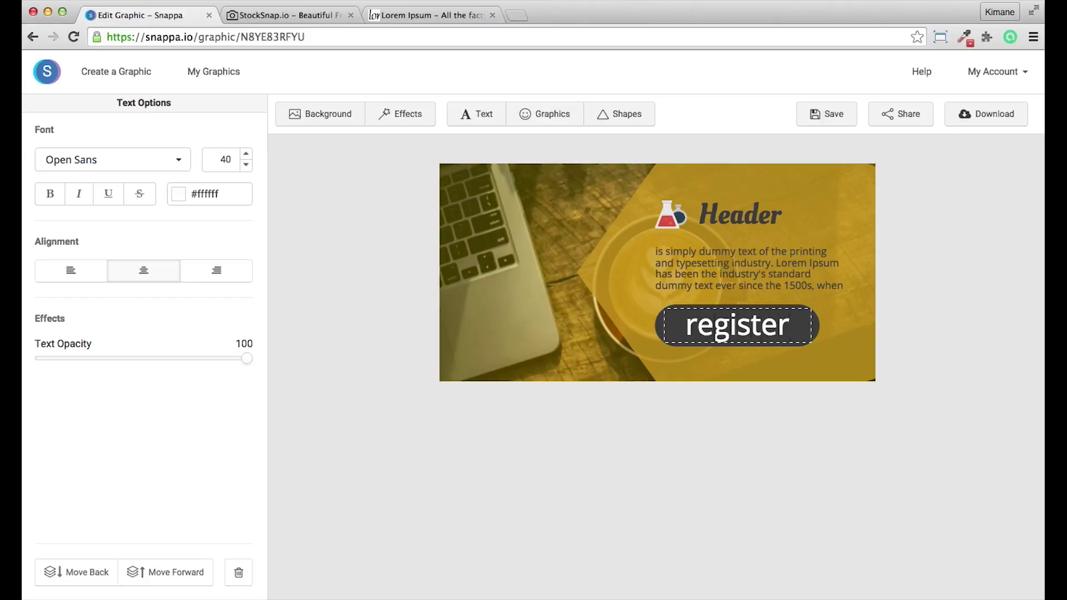
key(BackSpace)
text(R)
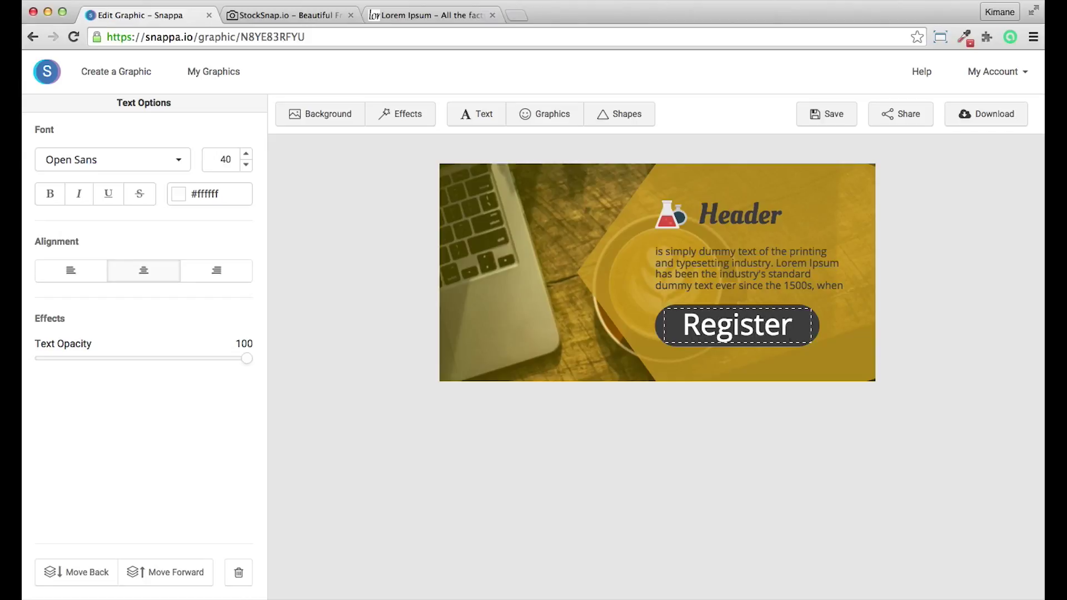
Save the graphic and reopen Custom Image from My Graphics
click(840, 118)
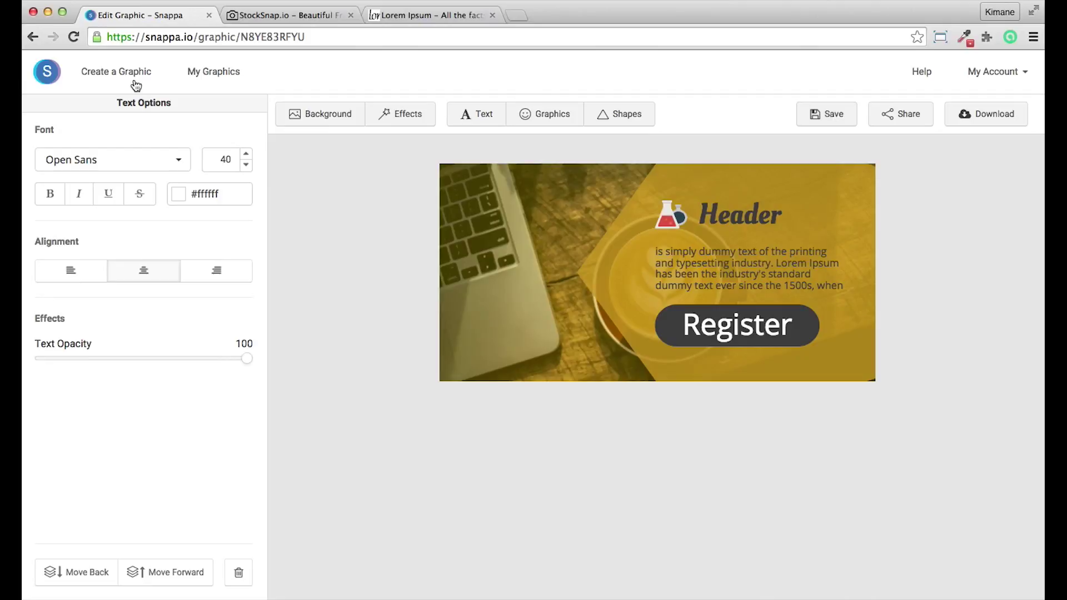
click(221, 75)
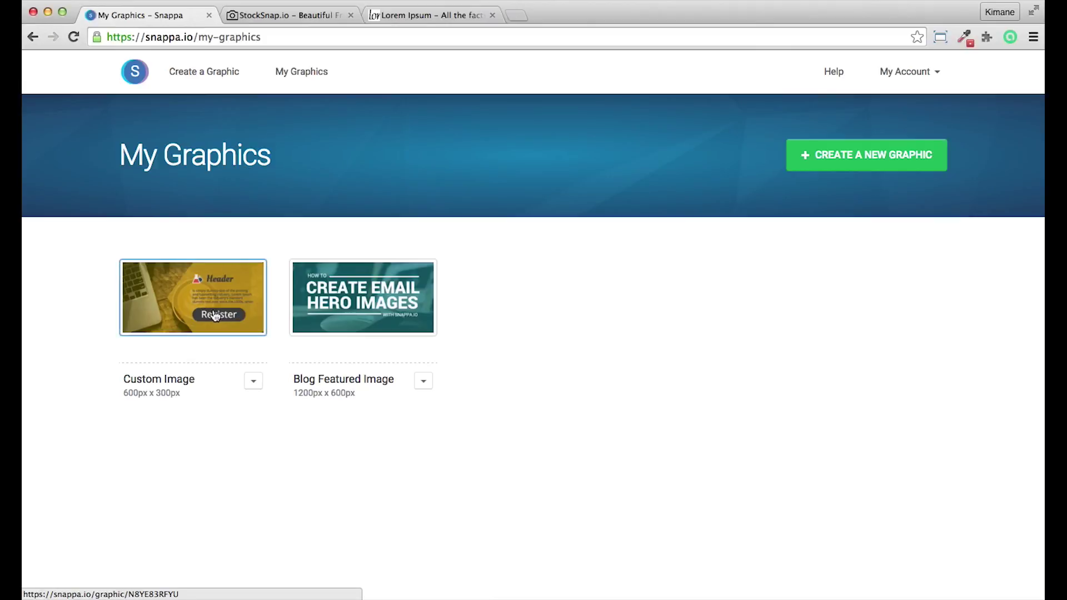
click(171, 294)
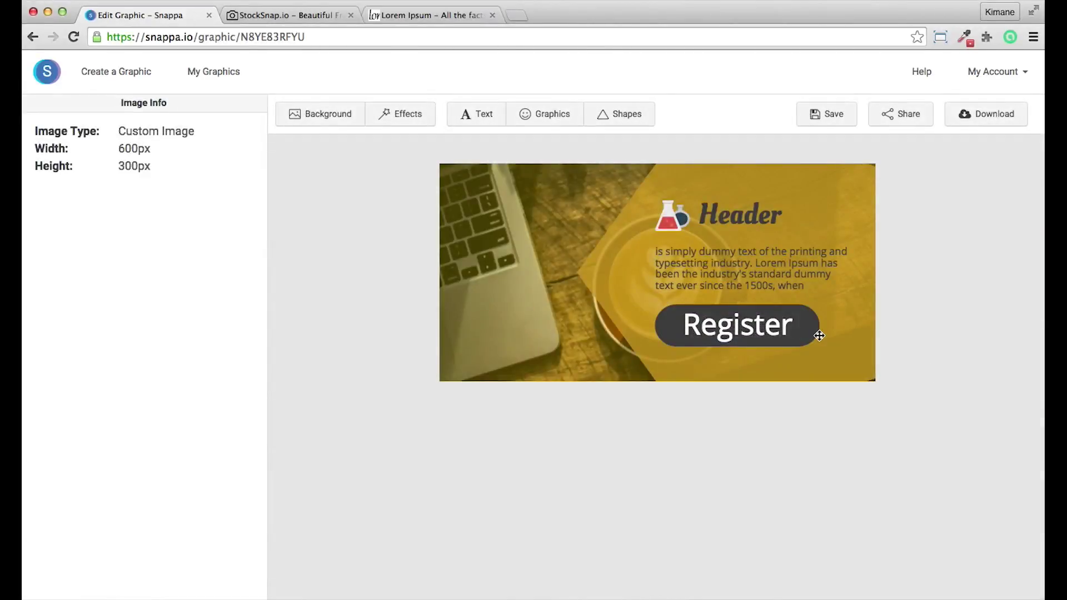
Shift the yellow shape slightly to the right
click(862, 348)
drag(868, 350, 851, 353)
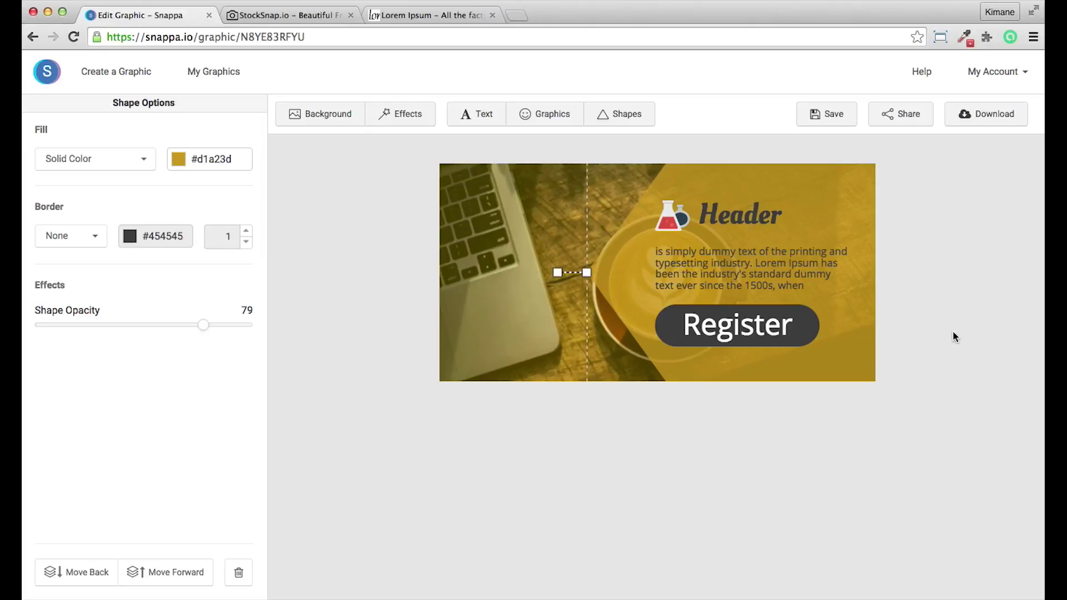
click(1002, 117)
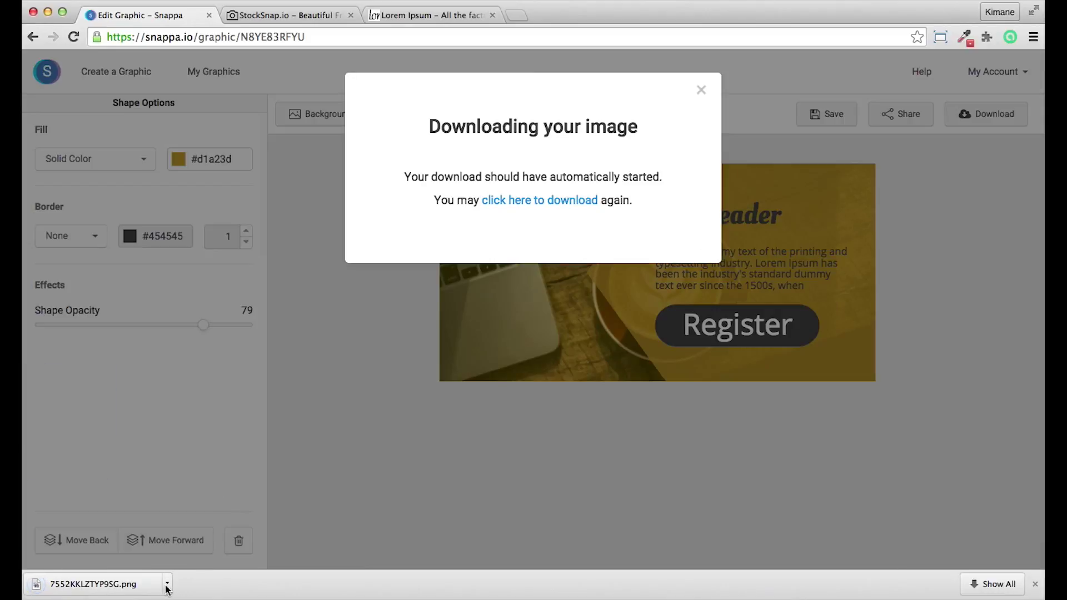
Show the downloaded 7552KKLZTYP9SG.png in Finder from the browser's download bar
click(168, 585)
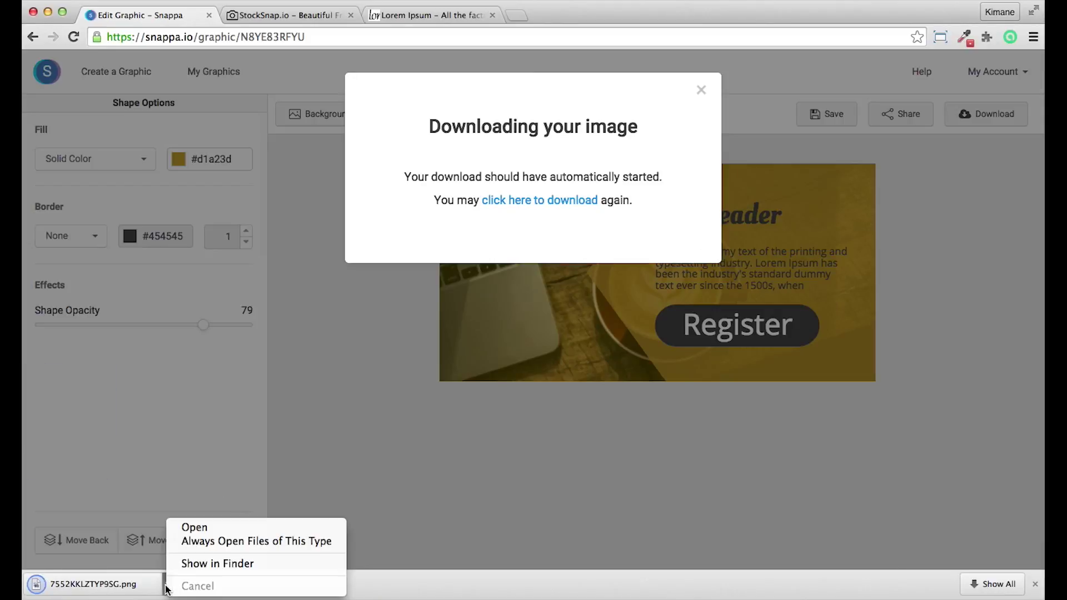
click(224, 565)
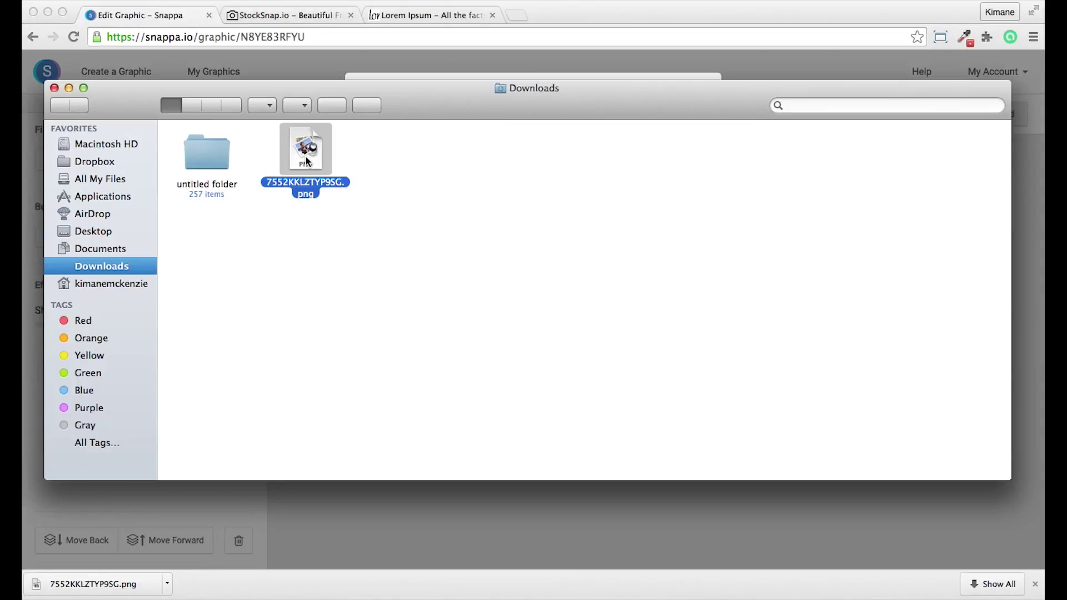
Preview 7552KKLZTYP9SG.png with Quick Look
key(space)
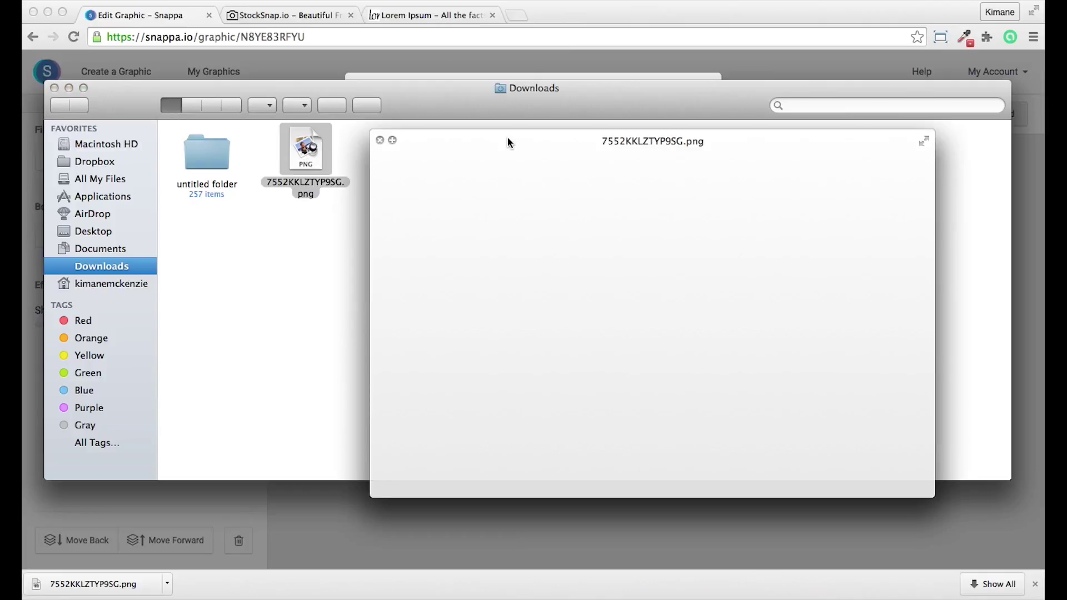